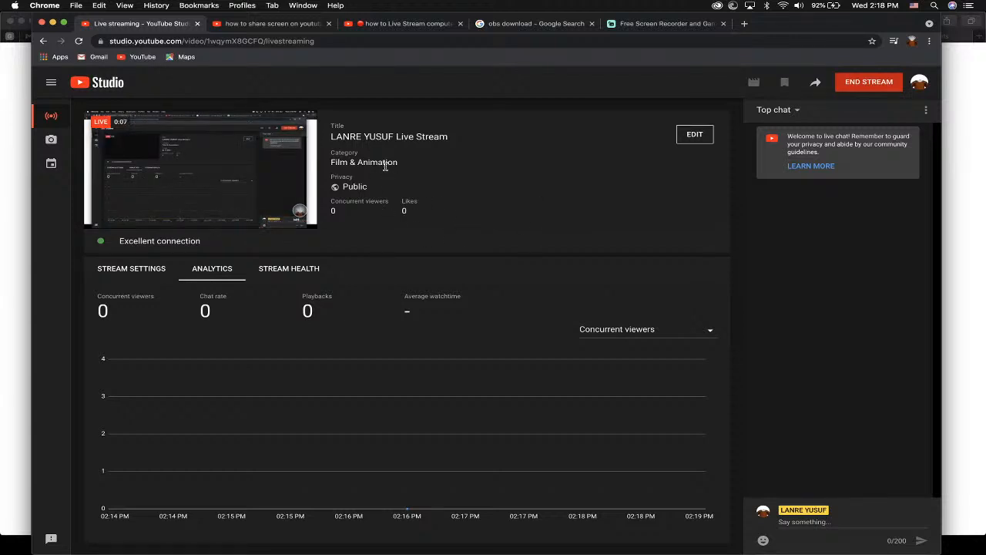
Step: Change the live stream's title to "After Effects Tutorial : Logo Animation Breakdown" and save the settings
left_click(694, 135)
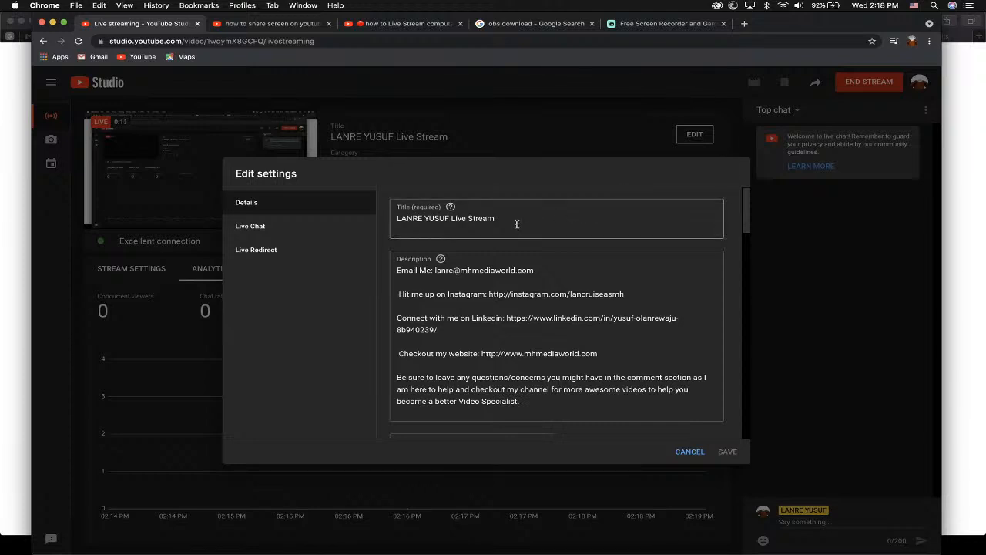
left_click_drag(516, 223, 374, 216)
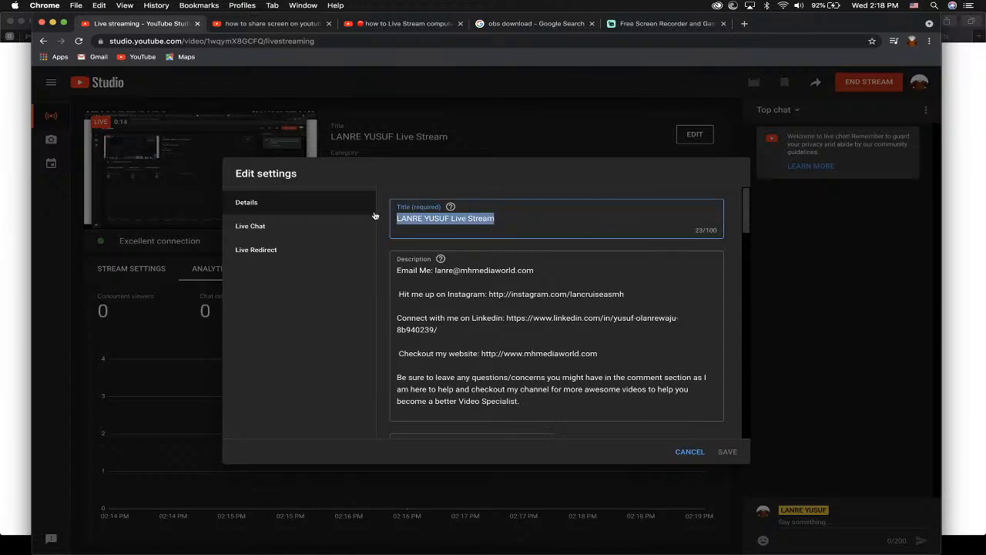
type("Afte")
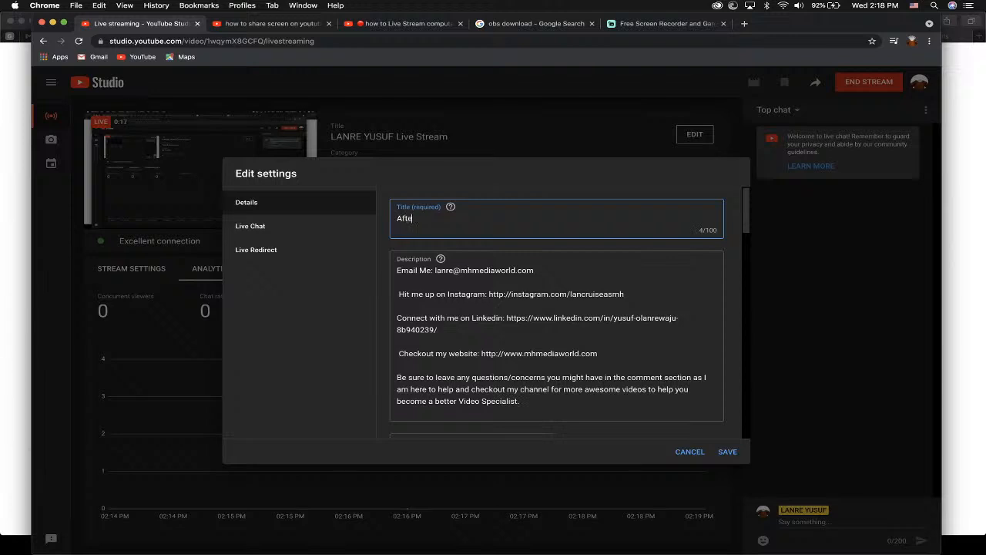
type("r Effects Tutoria")
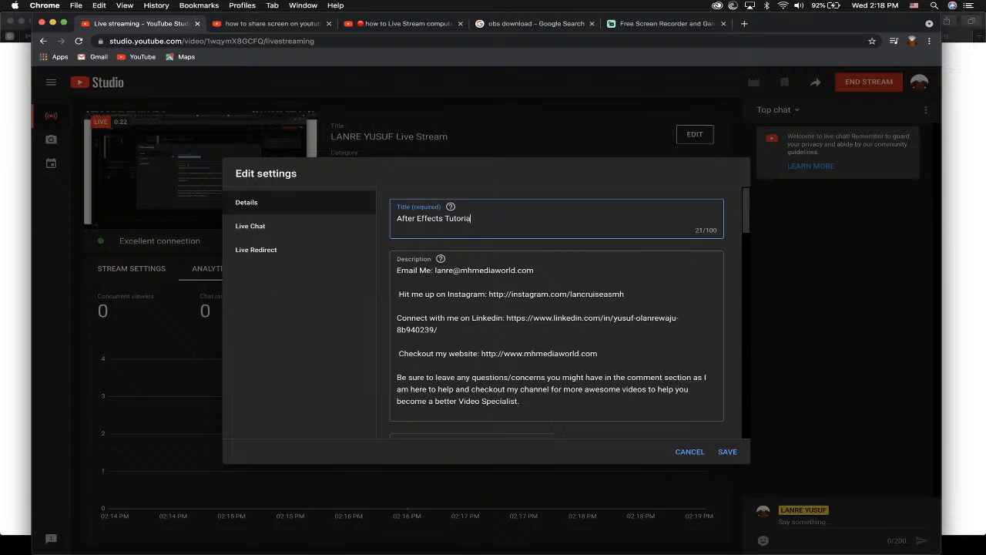
type("l : Logo Animation Breakdown")
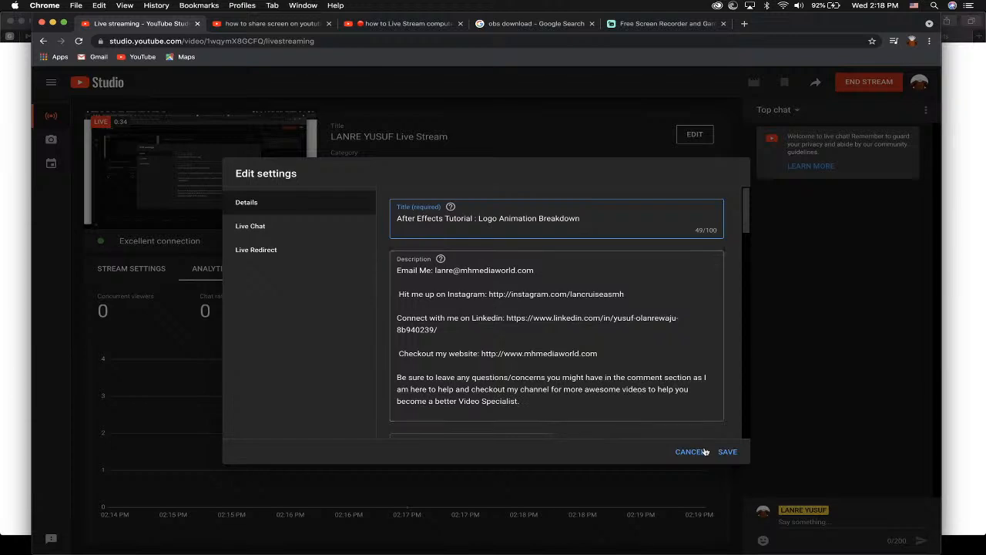
left_click(728, 452)
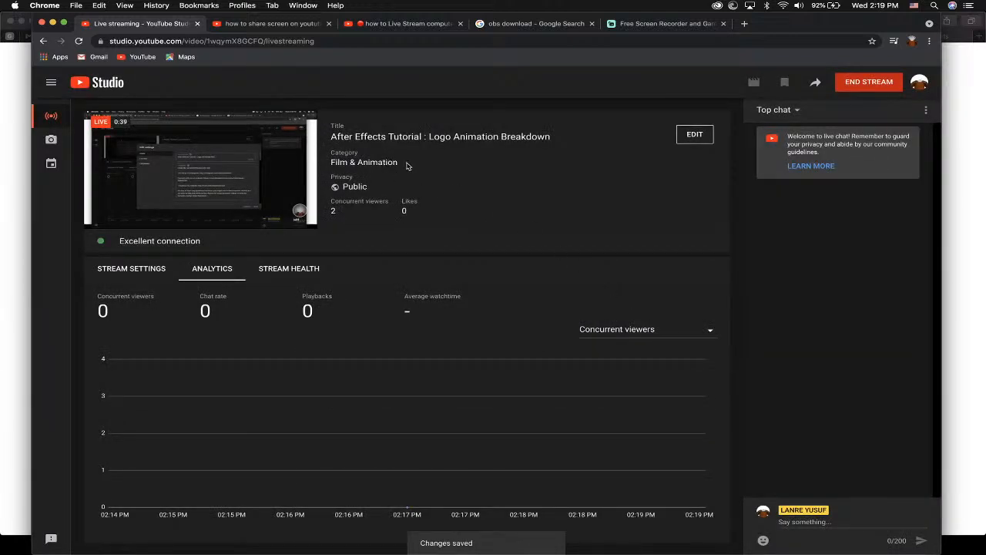
Step: Reopen the stream's edit settings and set its category to Education
left_click(697, 138)
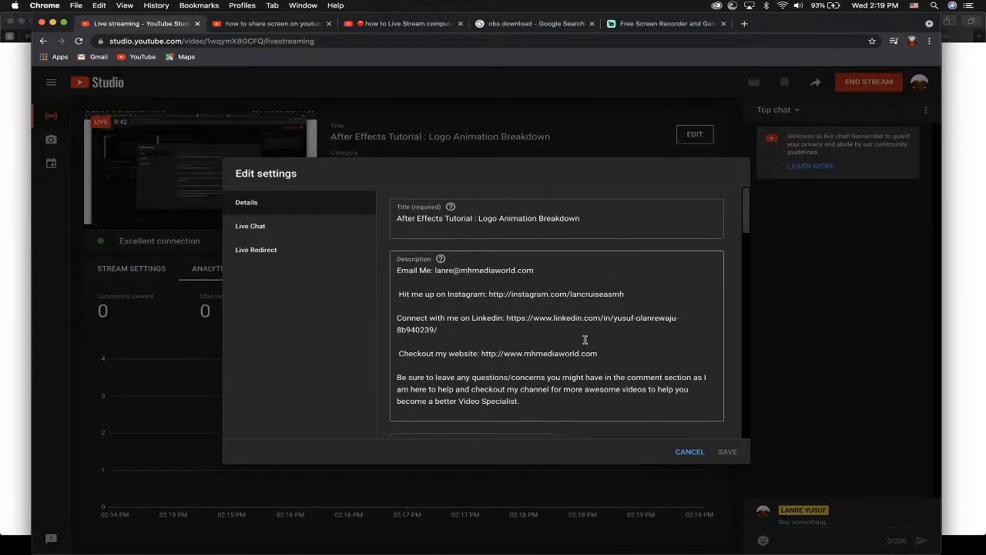
scroll(585, 340, "down", 5)
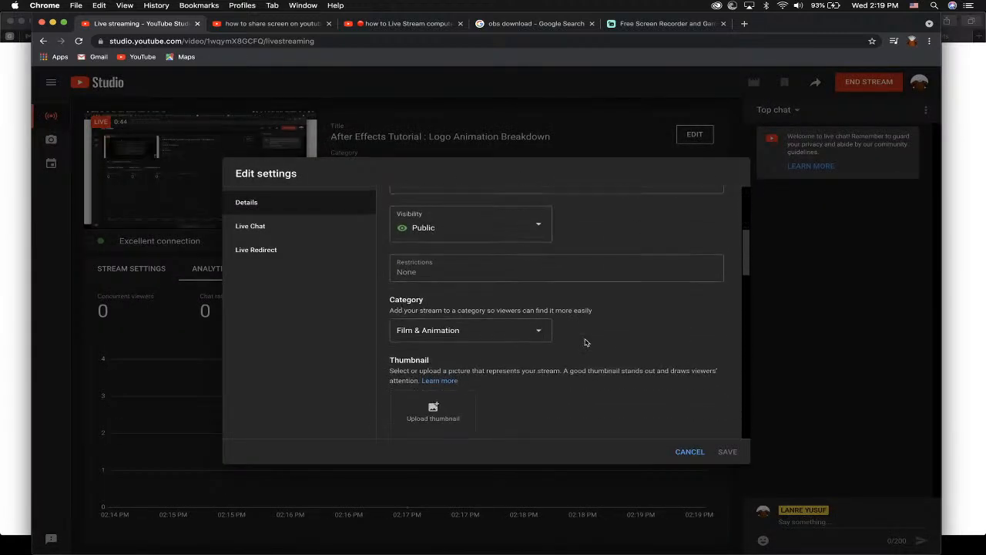
scroll(585, 342, "down", 2)
left_click(542, 287)
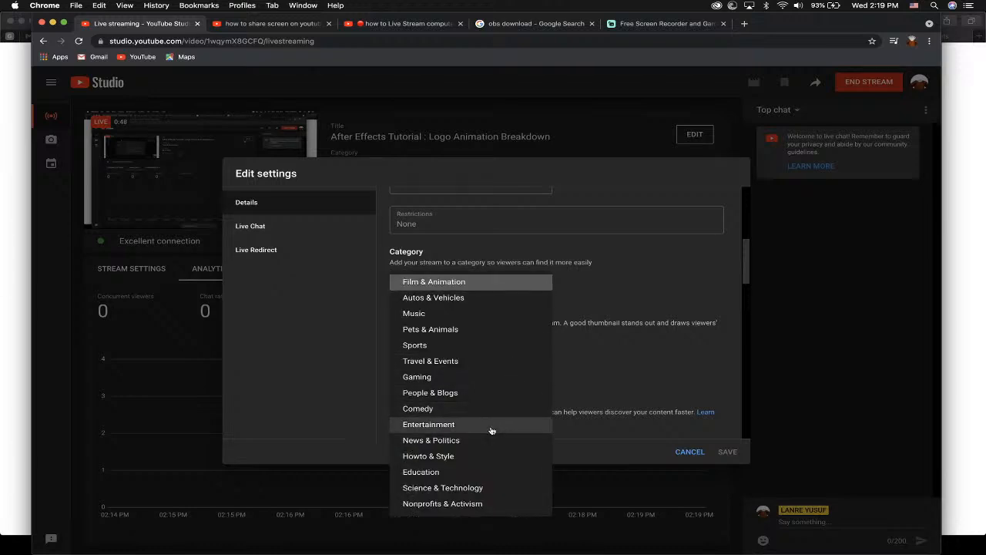
left_click(480, 471)
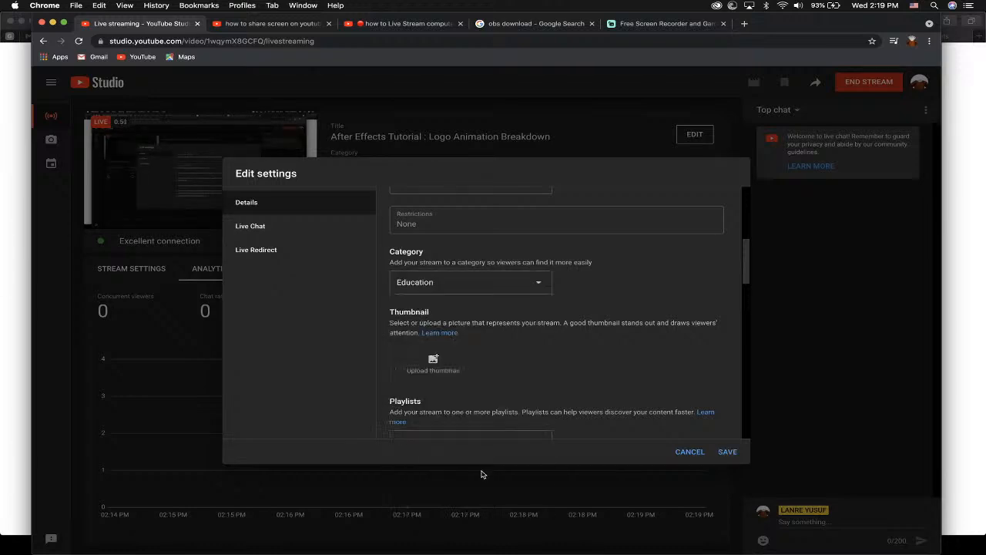
Step: Select the existing playlist "Tutorials by ME: After Effects" for the stream
scroll(552, 310, "down", 3)
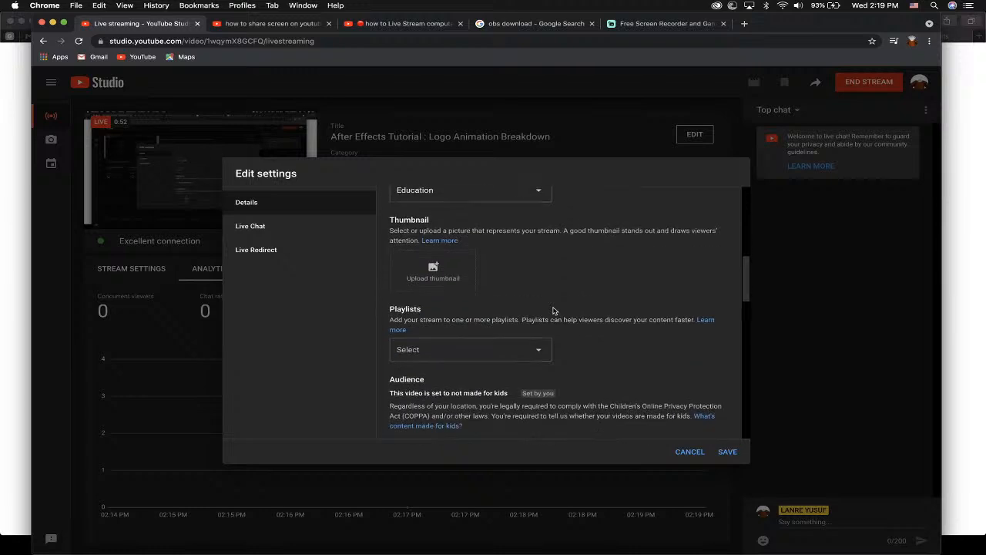
scroll(552, 310, "down", 3)
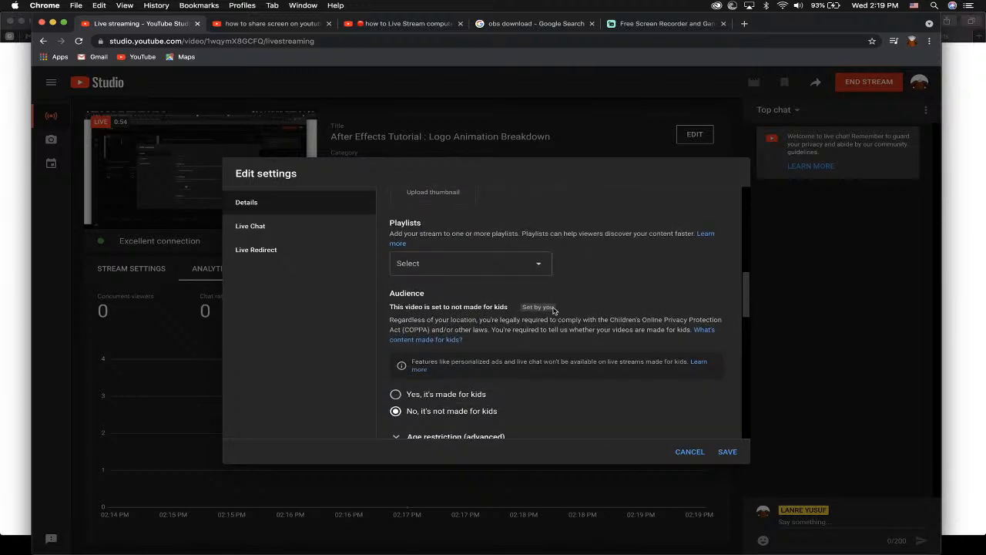
left_click(541, 264)
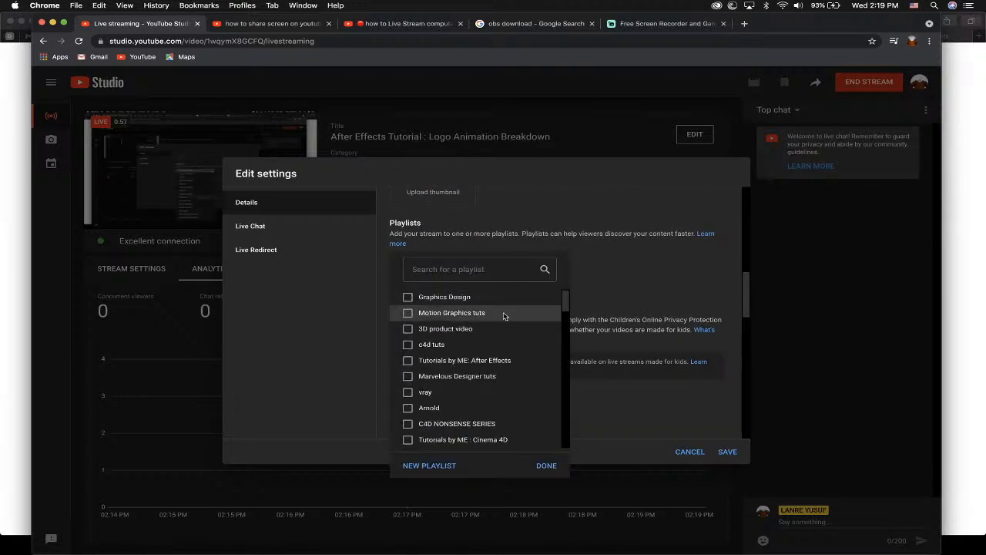
left_click(499, 363)
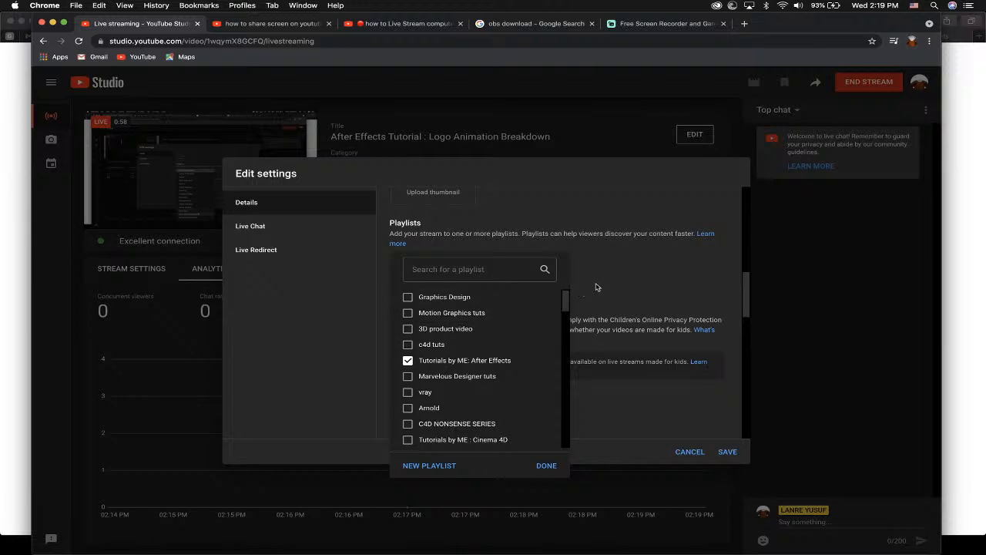
Step: Create a public playlist named "livestreams Tutorials: ME" for the stream and save the edited settings
left_click(447, 466)
type("l")
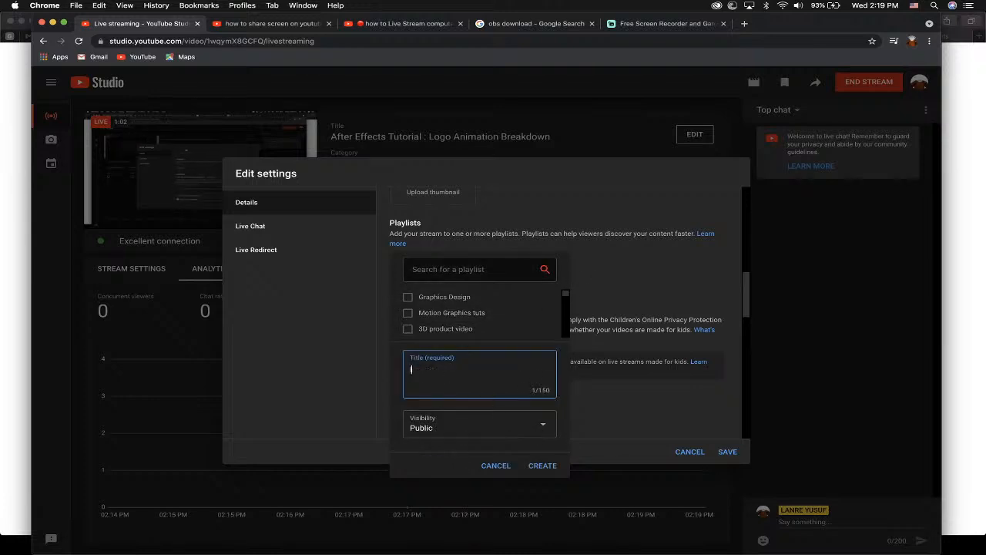
type("ivestr")
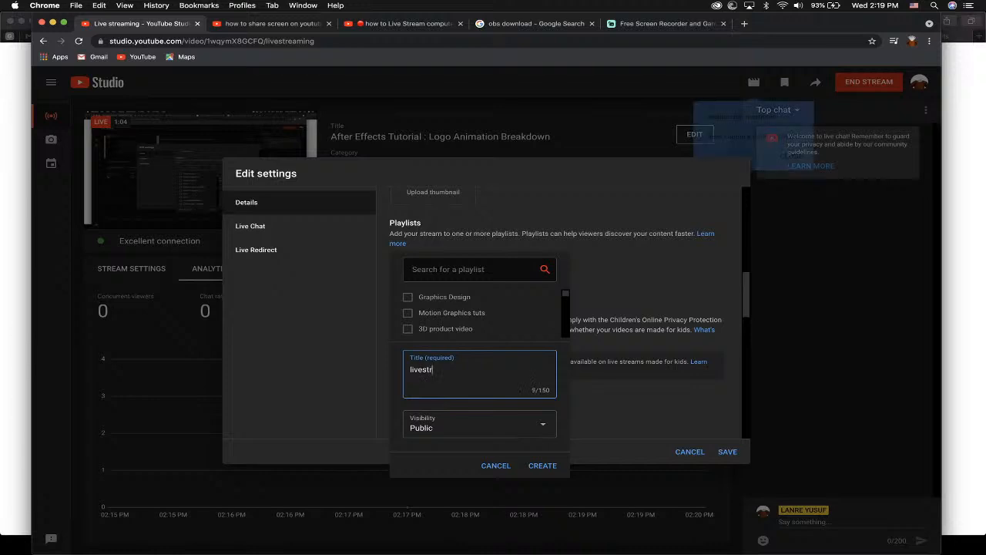
type("eams T")
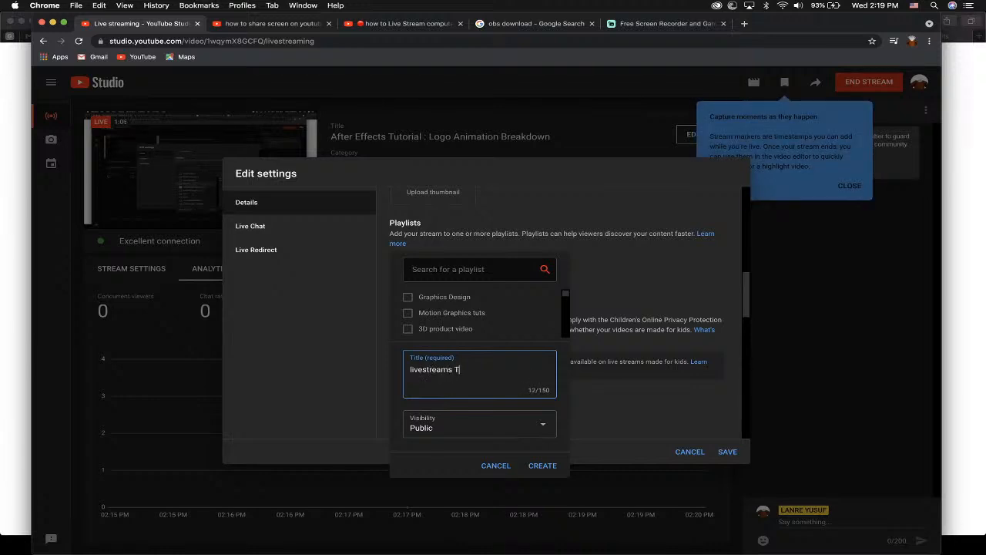
type("utorials:")
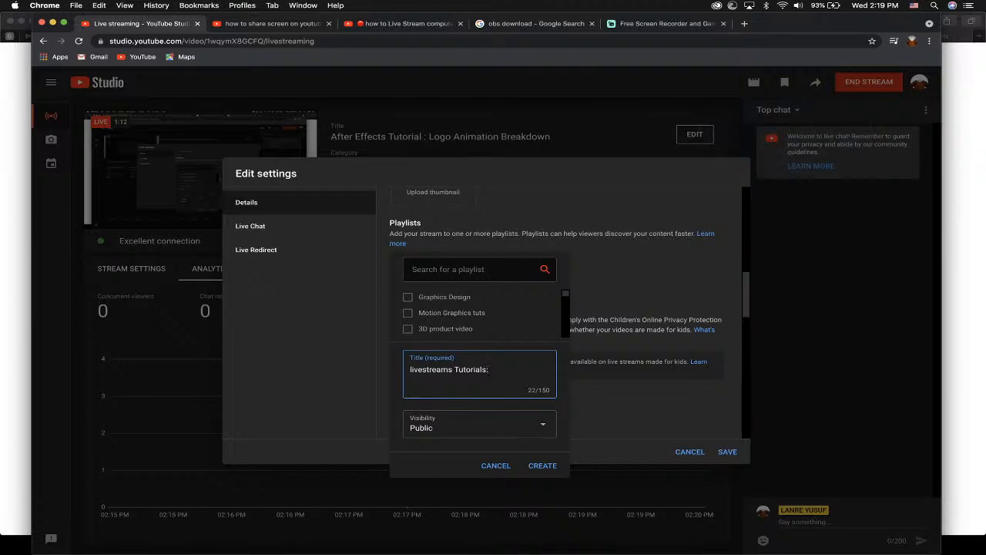
type(" ME")
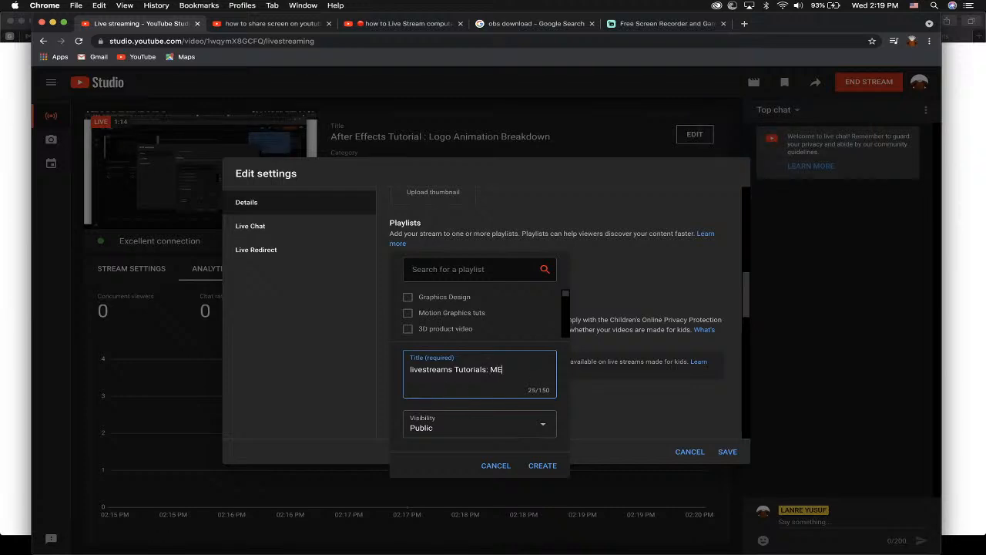
left_click(542, 465)
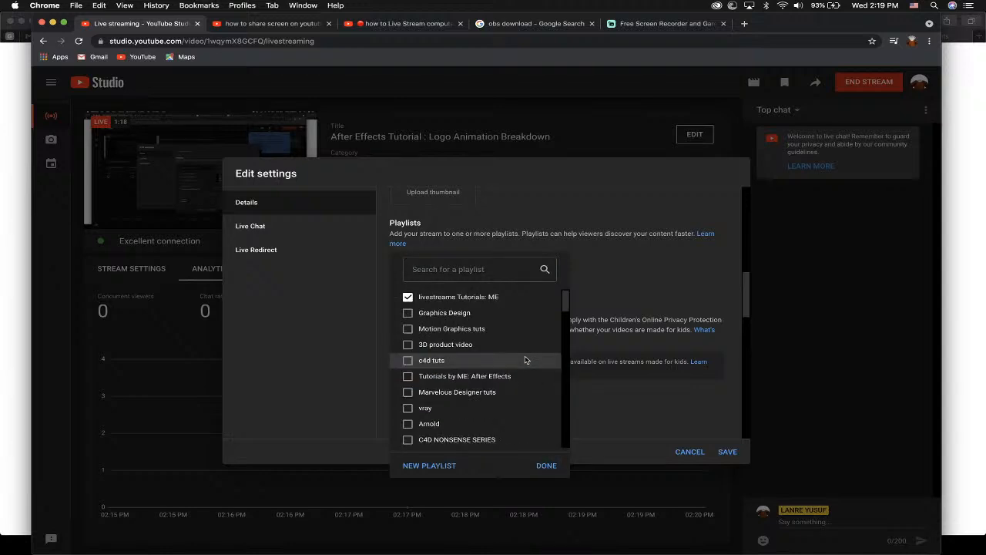
left_click(547, 465)
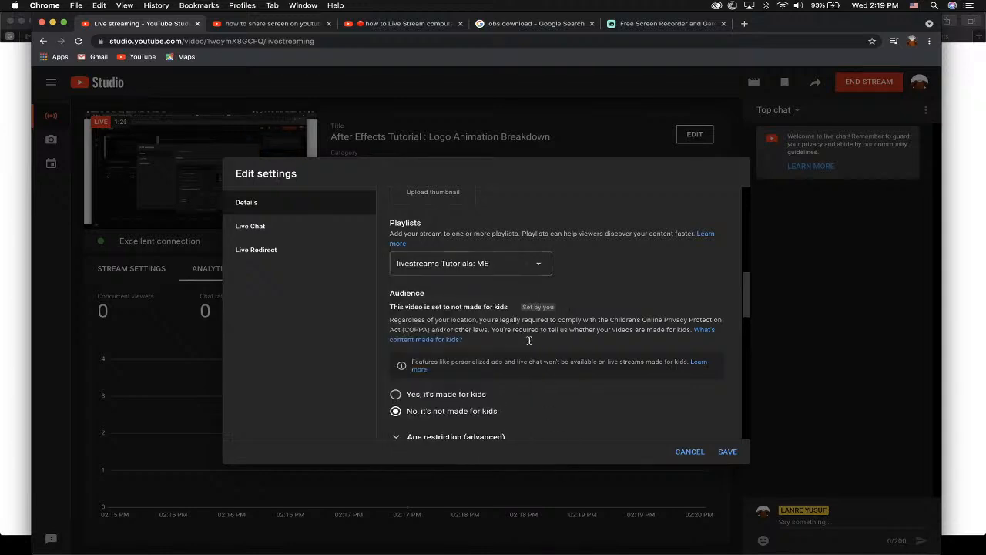
scroll(529, 376, "down", 5)
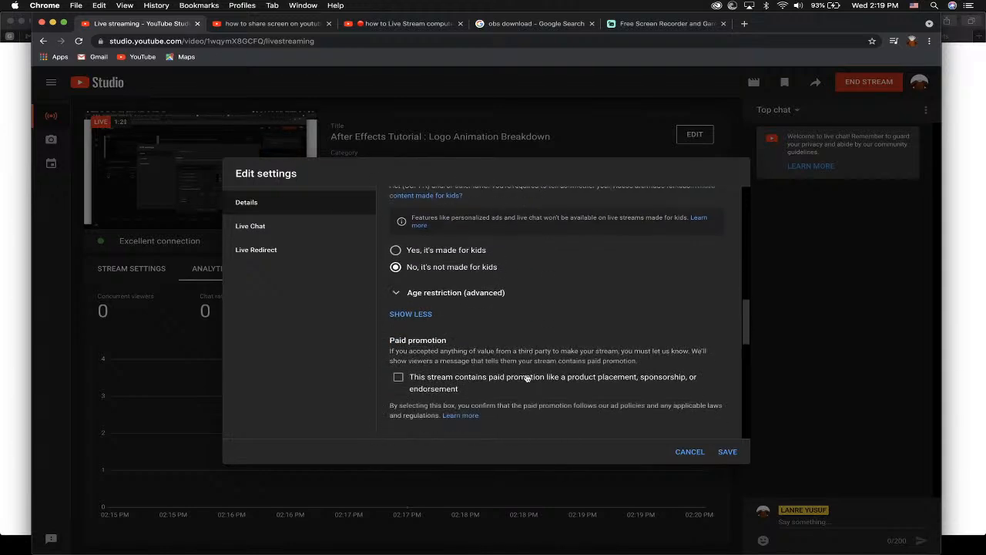
left_click(726, 453)
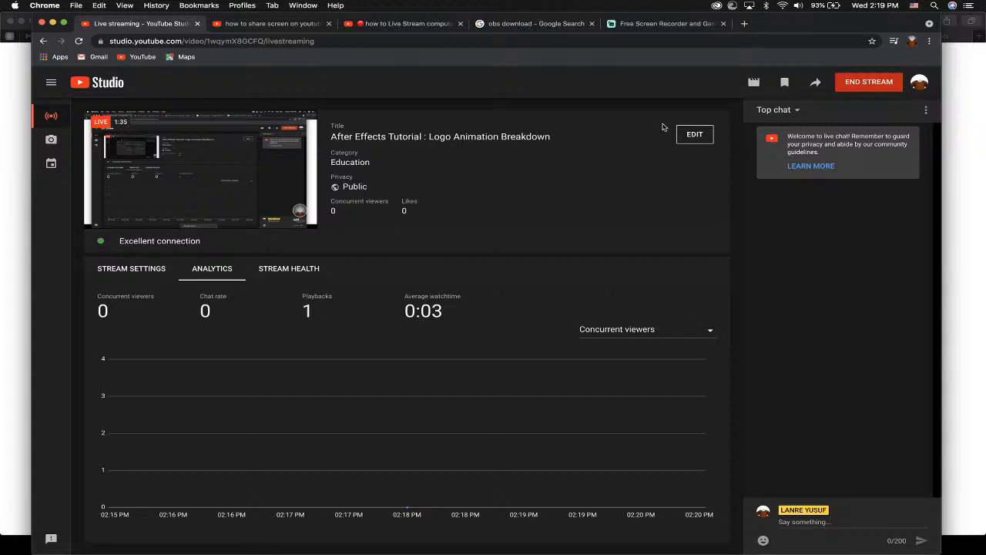
Step: Pause the live stream preview, check it in full screen and return to the stream dashboard
left_click(192, 172)
left_click(120, 221)
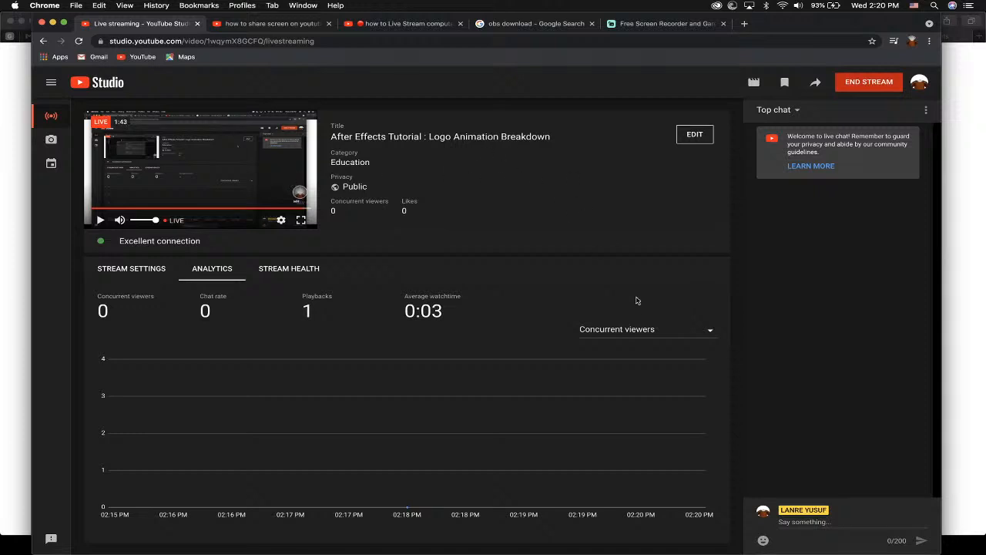
mouse_move(413, 396)
left_click(50, 120)
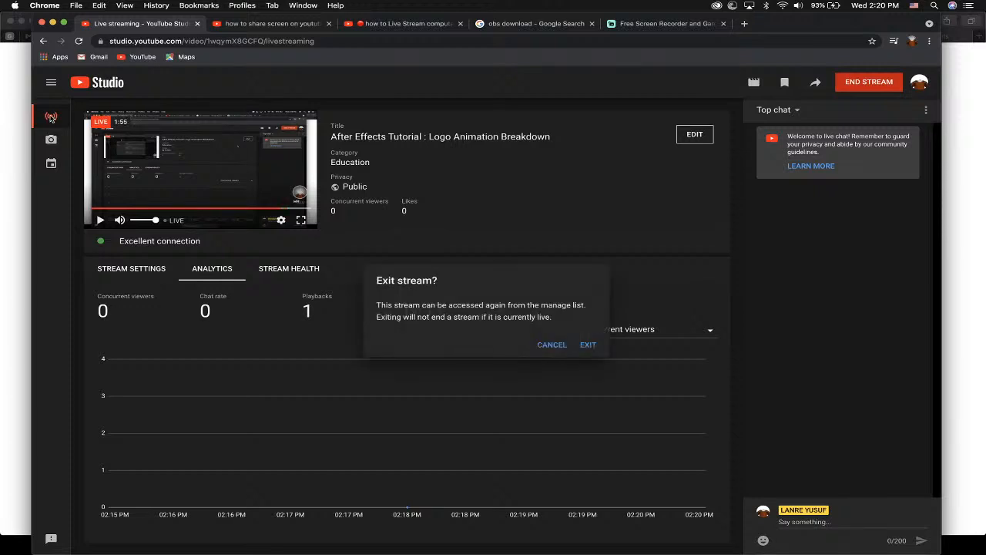
left_click(549, 344)
left_click(301, 219)
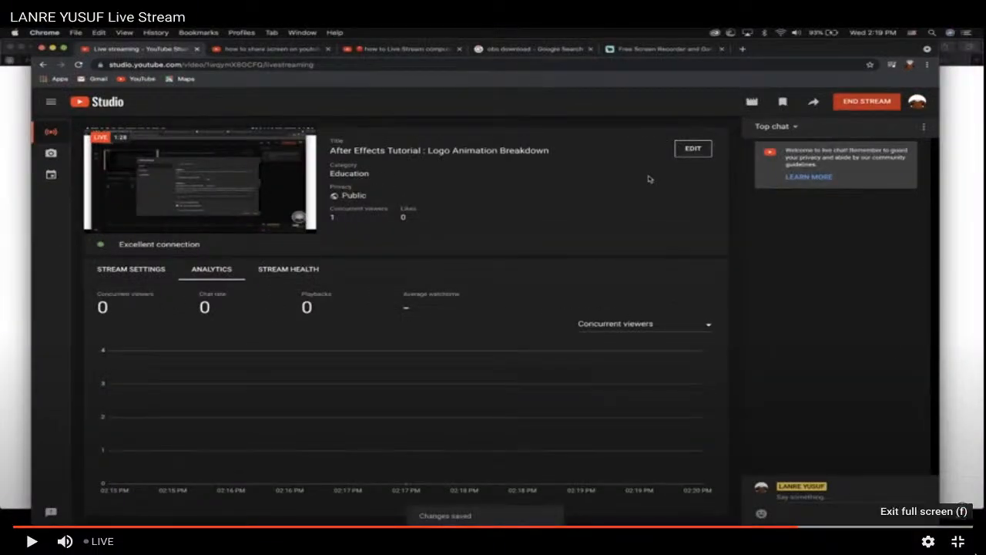
left_click(958, 541)
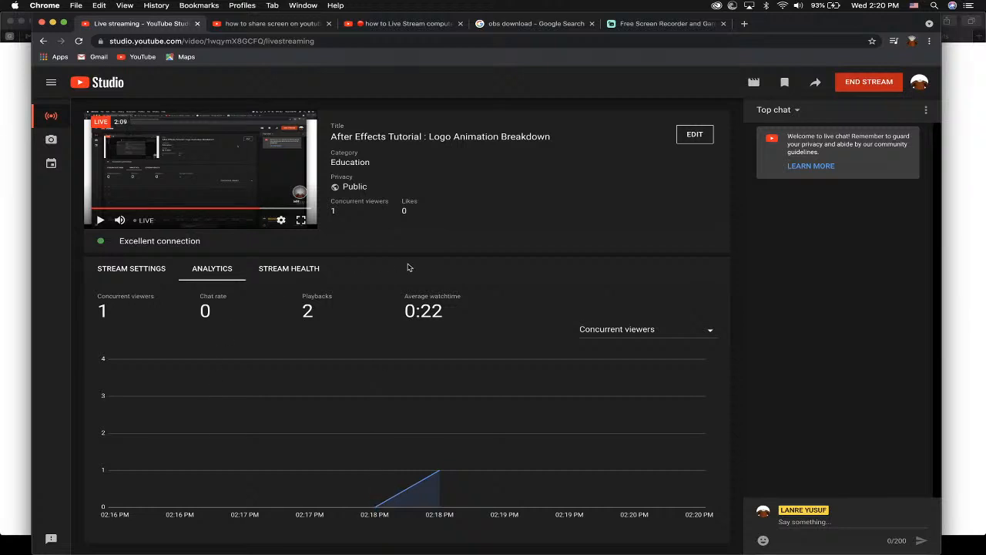
Step: Switch to Streamlabs OBS and check the display capture feeding the stream
mouse_move(624, 551)
mouse_move(809, 549)
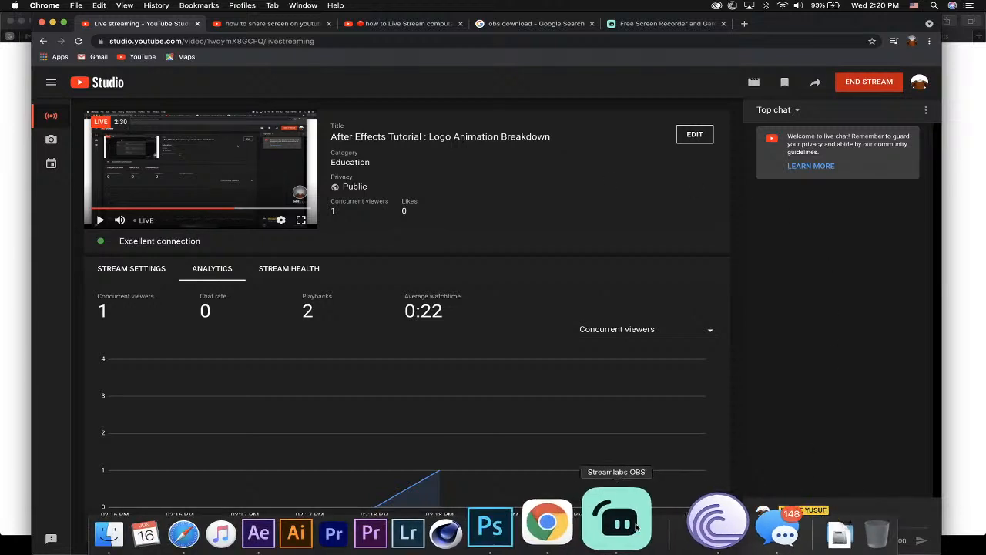
left_click(619, 524)
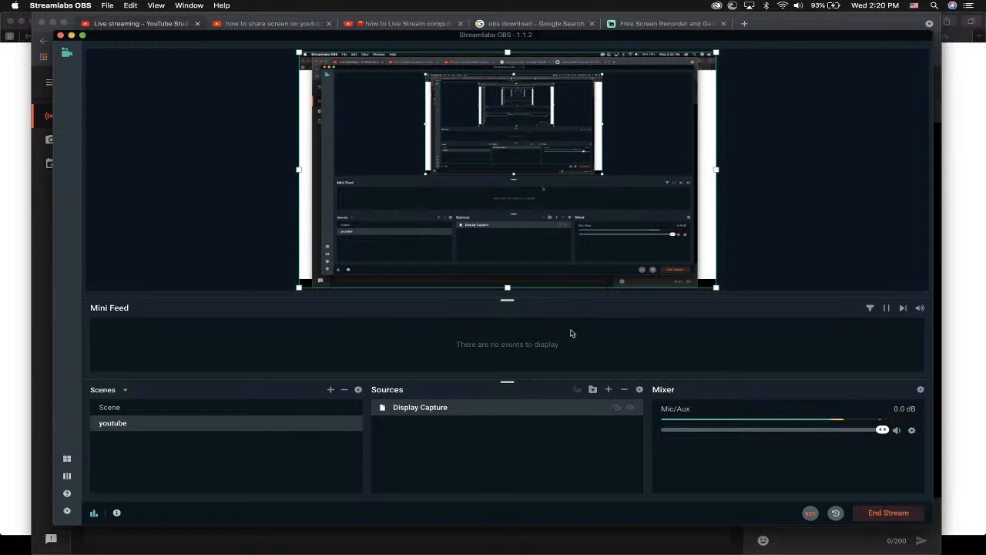
Step: Switch to After Effects and scrub the Main composition to 0:00:01:06 to view the logo animation
mouse_move(354, 551)
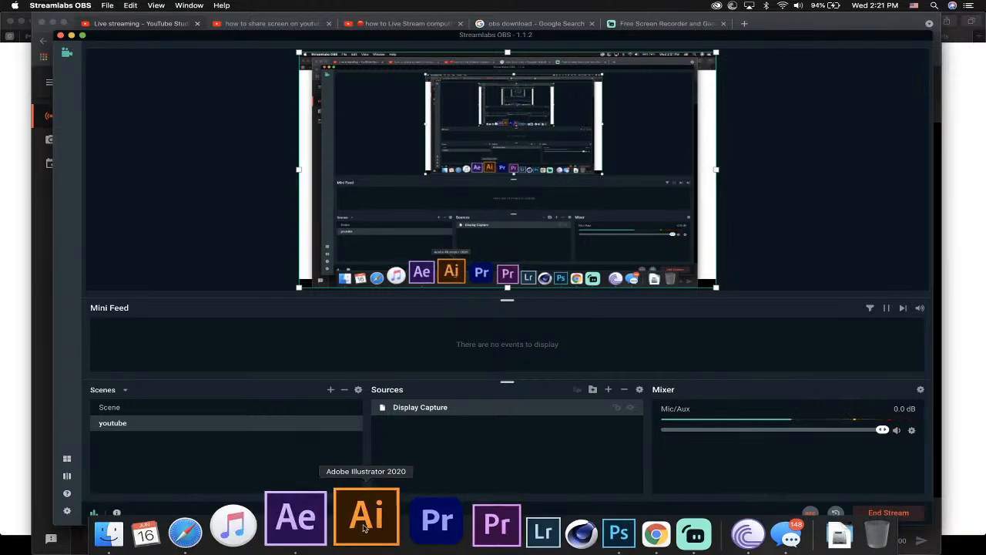
left_click(321, 530)
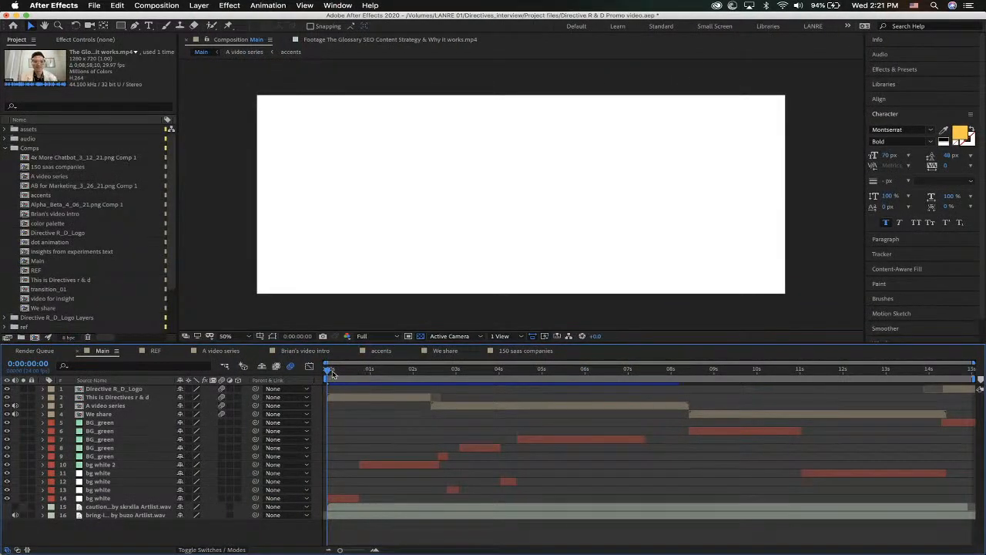
left_click_drag(333, 374, 382, 375)
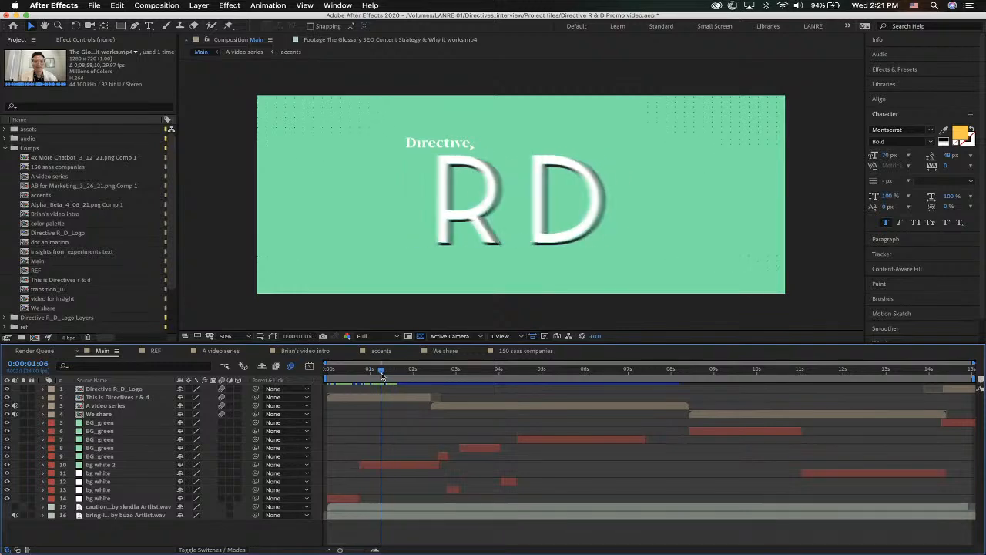
Step: Open the Directive R_D_Logo composition and preview its whole frame with the transparency grid turned off
double_click(123, 389)
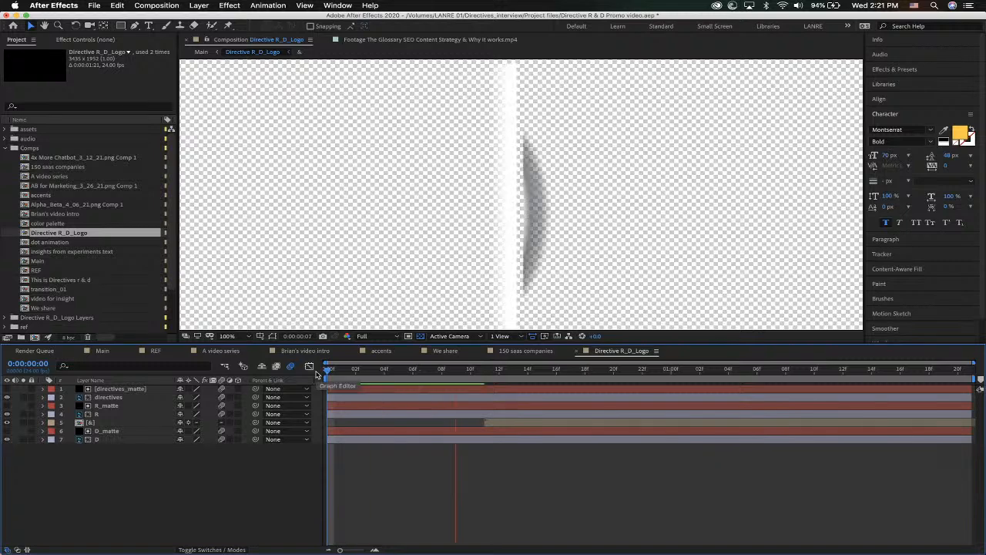
key("space")
key("comma")
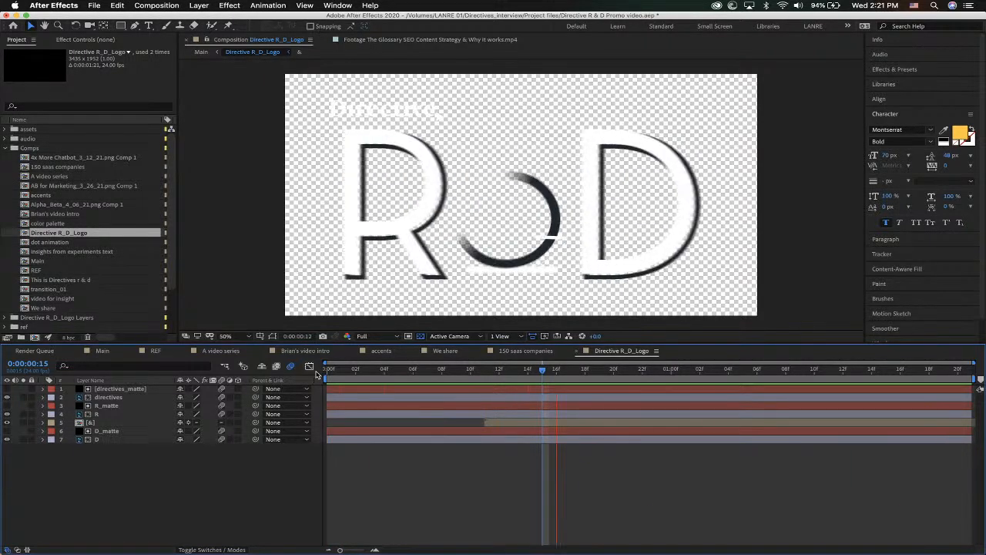
left_click(409, 336)
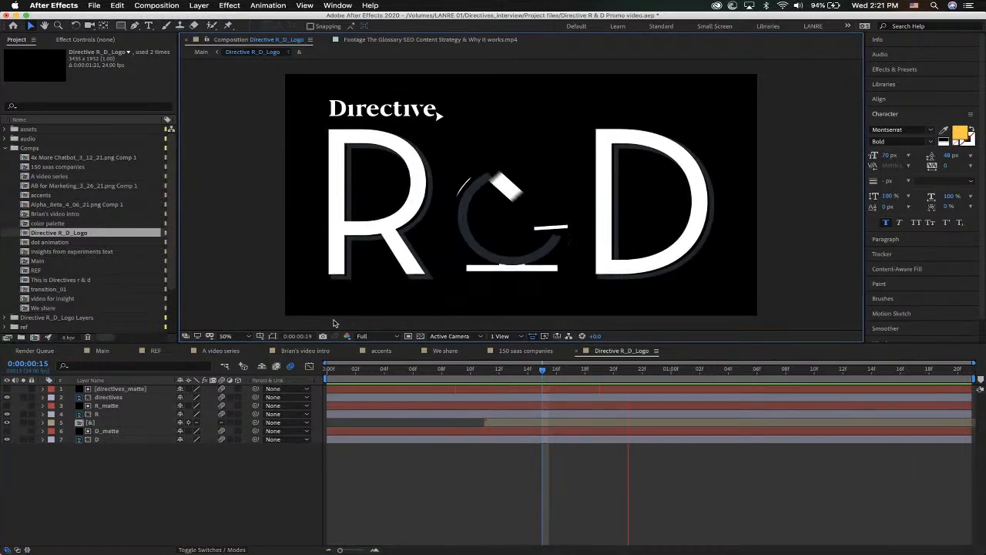
Step: Preview the Directive R_D_Logo animation, scrub to 0:00:01:00, and play on to 0:00:01:16
key("space")
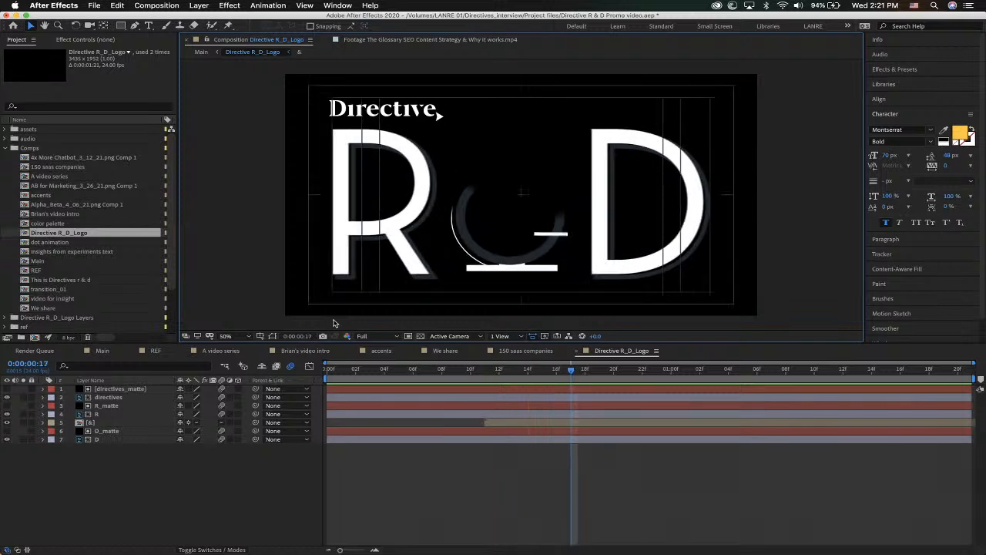
key("space")
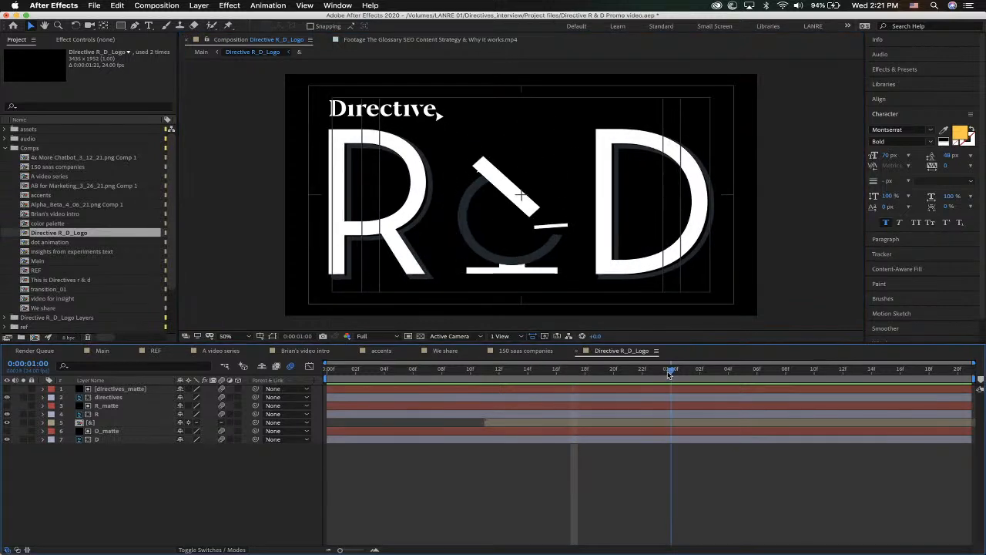
key("space")
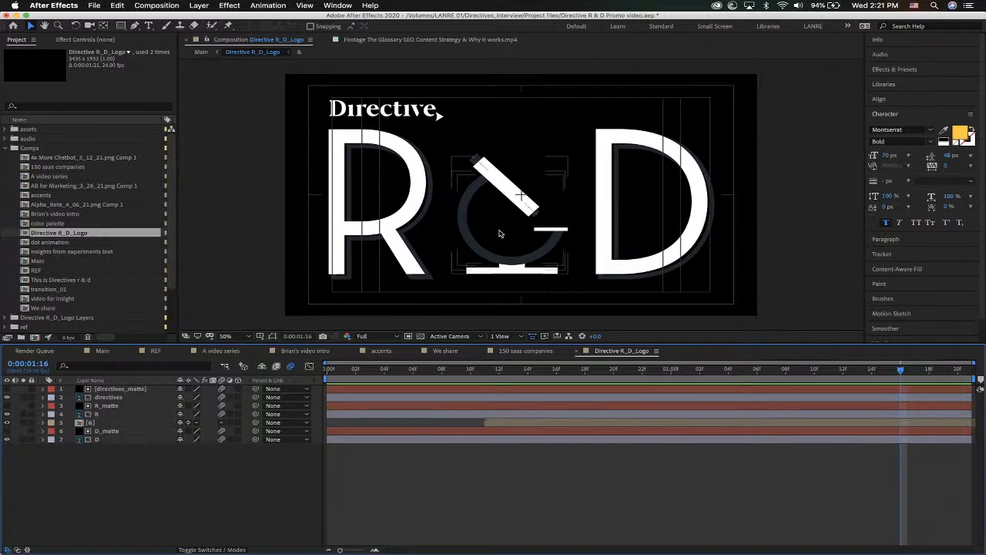
Step: Switch to the logo file in Photoshop, toggle the directives, R and D layers off and back on, and deselect all layers
key("ctrl+Right")
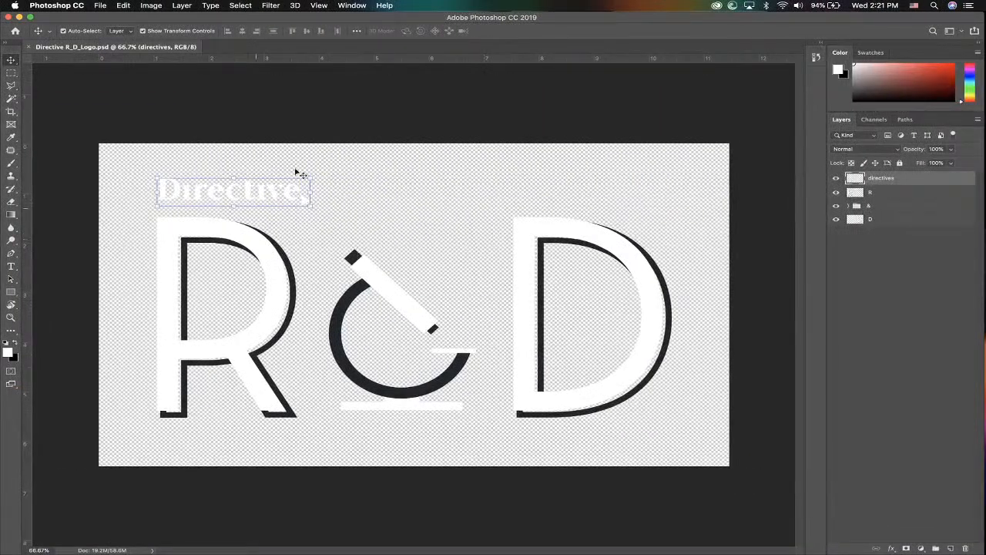
mouse_move(521, 544)
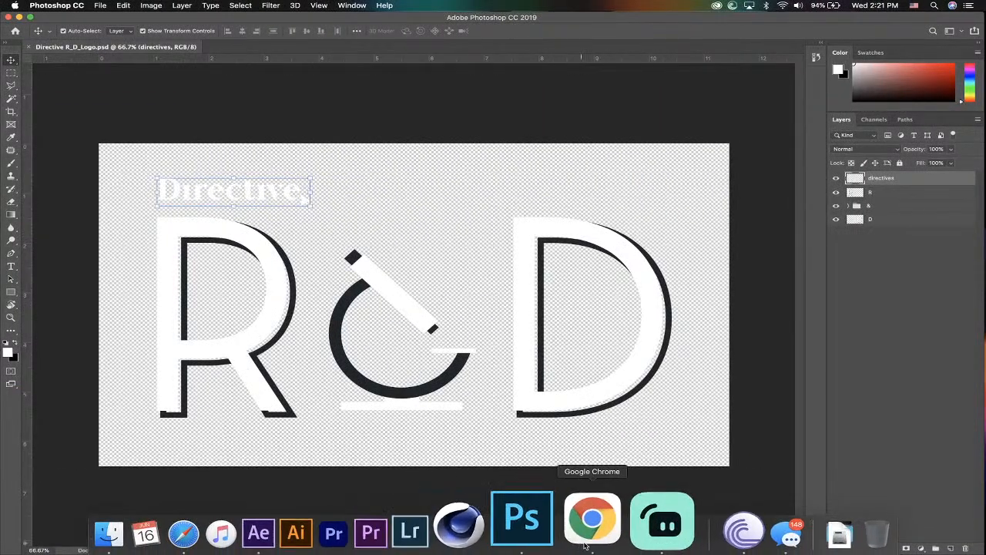
left_click(633, 533)
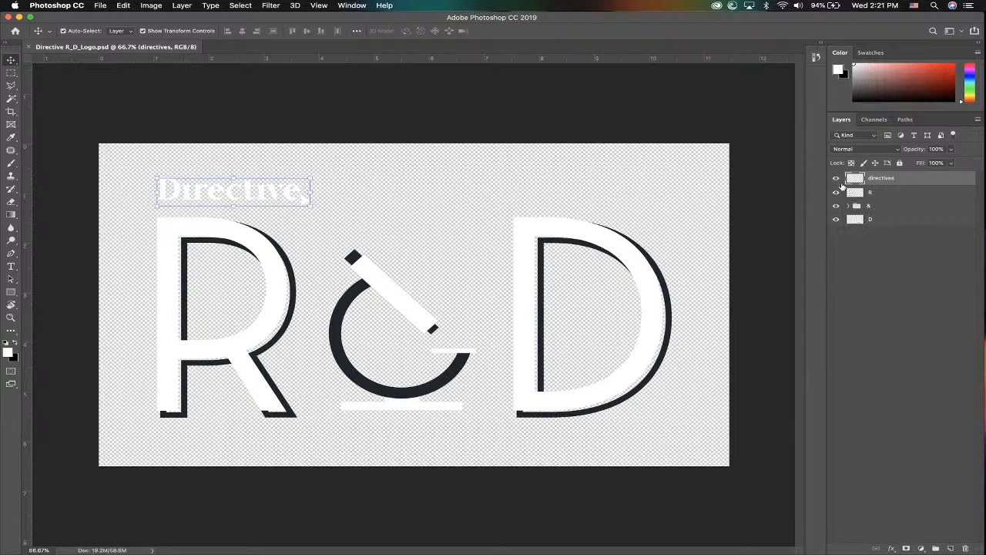
left_click(838, 178)
left_click(836, 193)
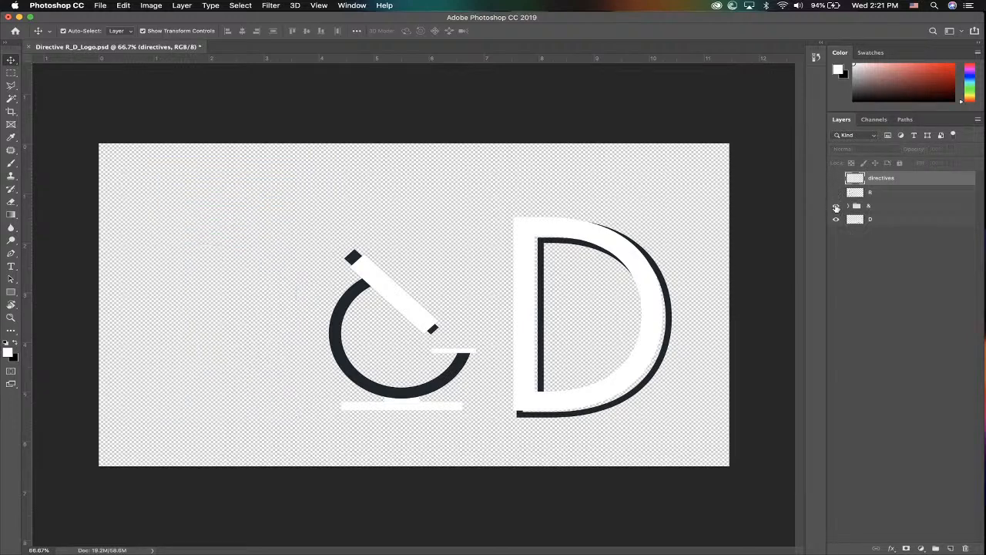
left_click(836, 219)
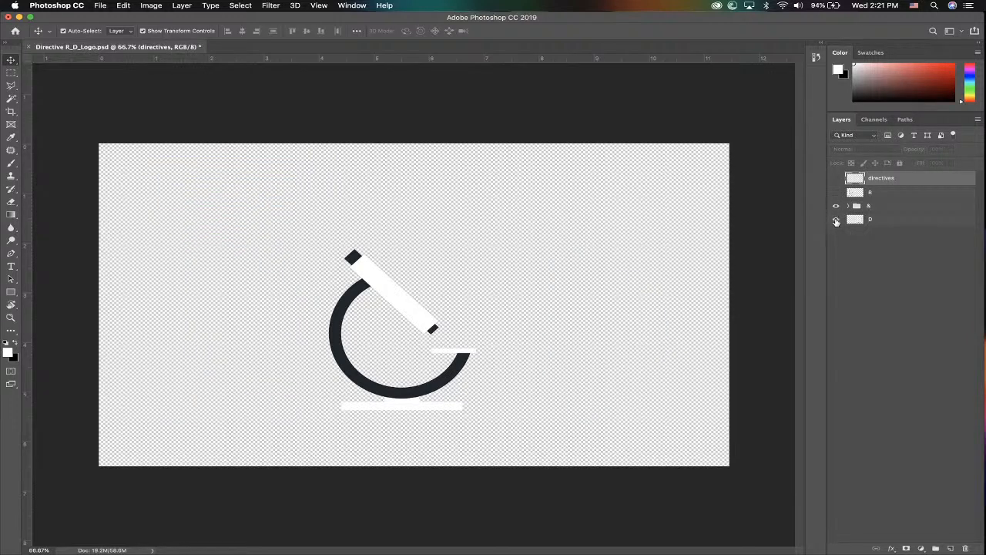
left_click(836, 220)
left_click(837, 193)
left_click(836, 178)
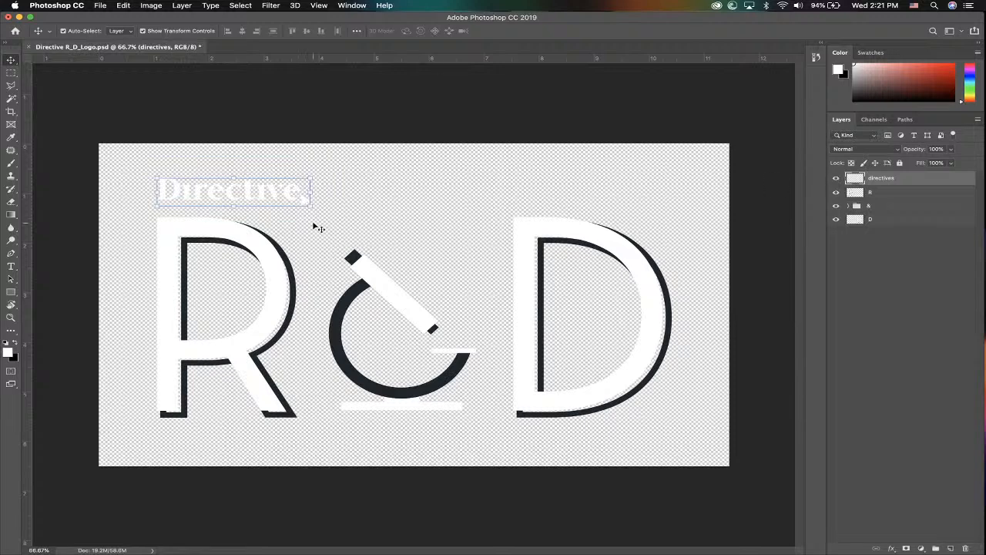
left_click(880, 276)
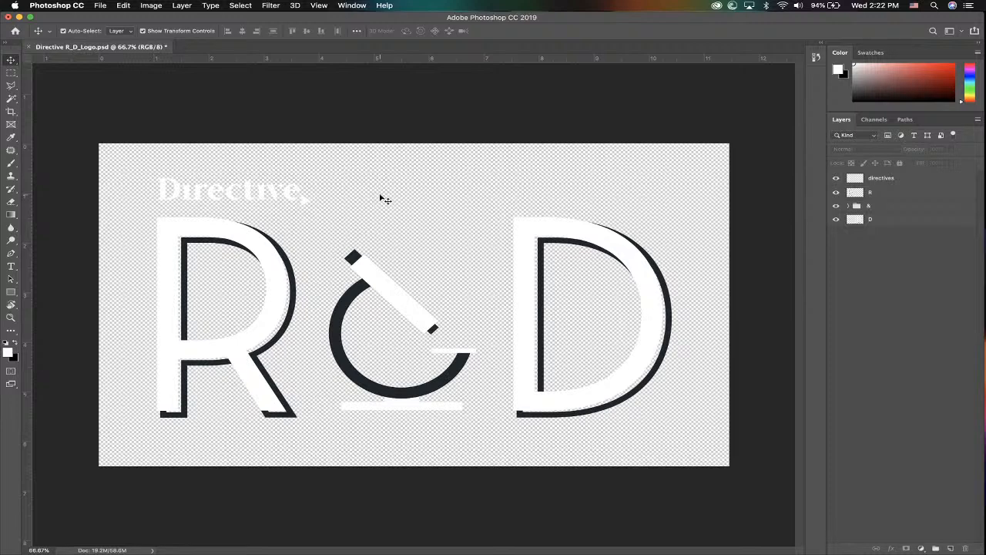
Step: Draw a closed five-point path with the Pen tool around the Directive wordmark
key("p")
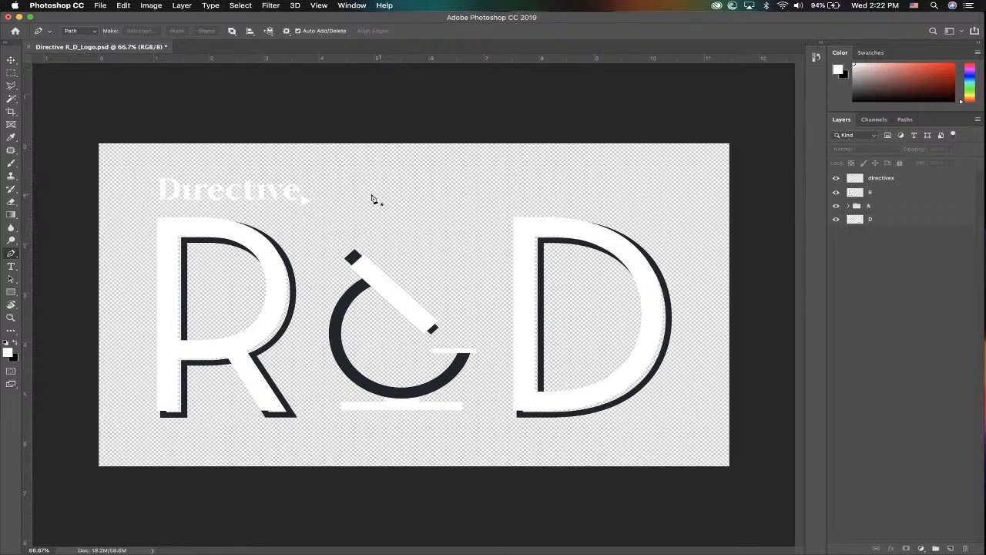
left_click(150, 168)
left_click(356, 170)
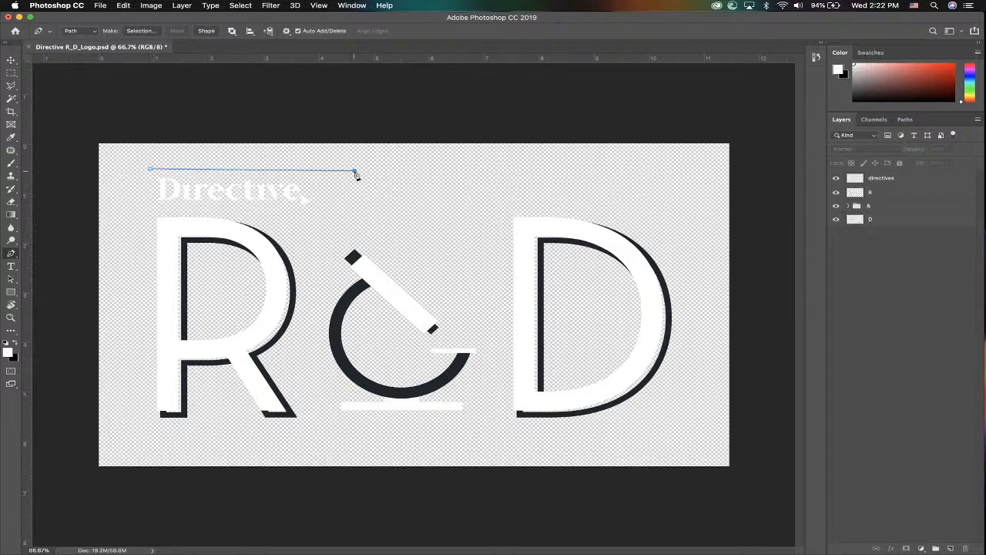
left_click(328, 230)
left_click(235, 212)
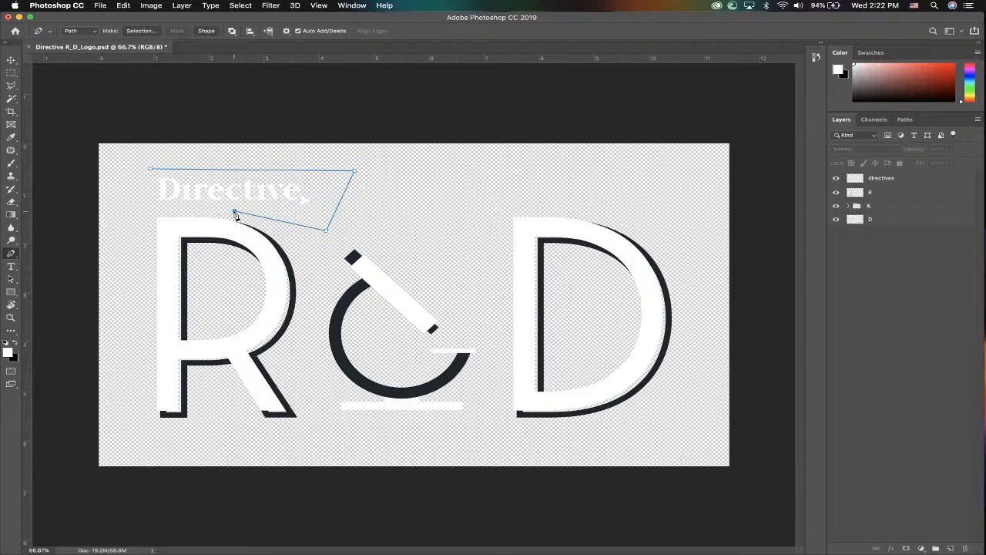
left_click(139, 213)
left_click(150, 168)
Step: Undo all points of the pen path around the Directive wordmark
key("super+z")
key("super+z")
key("super+z")
key("super+z")
key("super+z")
key("super+z")
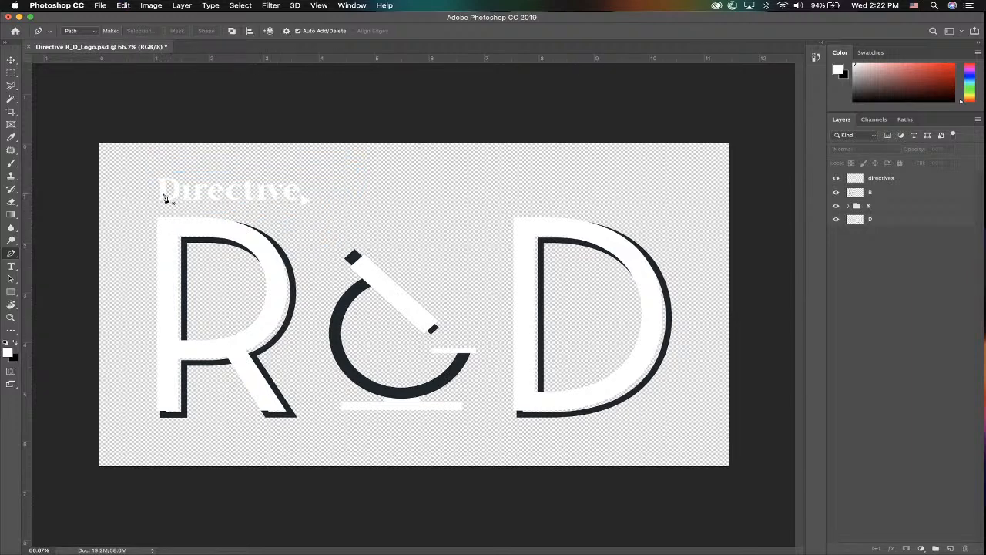
Step: Expand the & group and toggle Layer 6, Layer 7, Layer 3, base and Layer 5 to inspect each piece
left_click(849, 205)
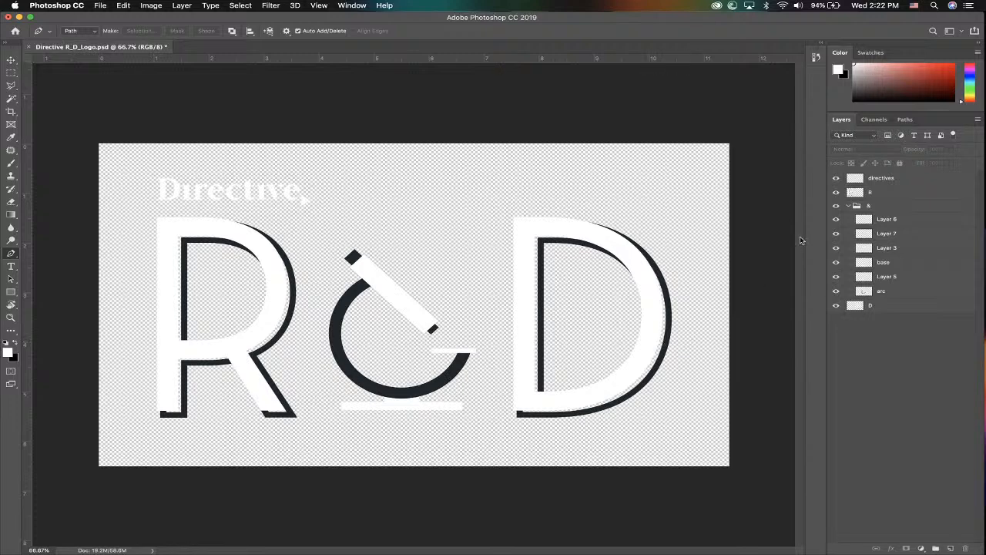
left_click(836, 222)
left_click(837, 234)
left_click(837, 234)
left_click(837, 234)
left_click(837, 247)
left_click(837, 249)
left_click(837, 248)
left_click(837, 262)
left_click(838, 262)
left_click(837, 277)
left_click(837, 277)
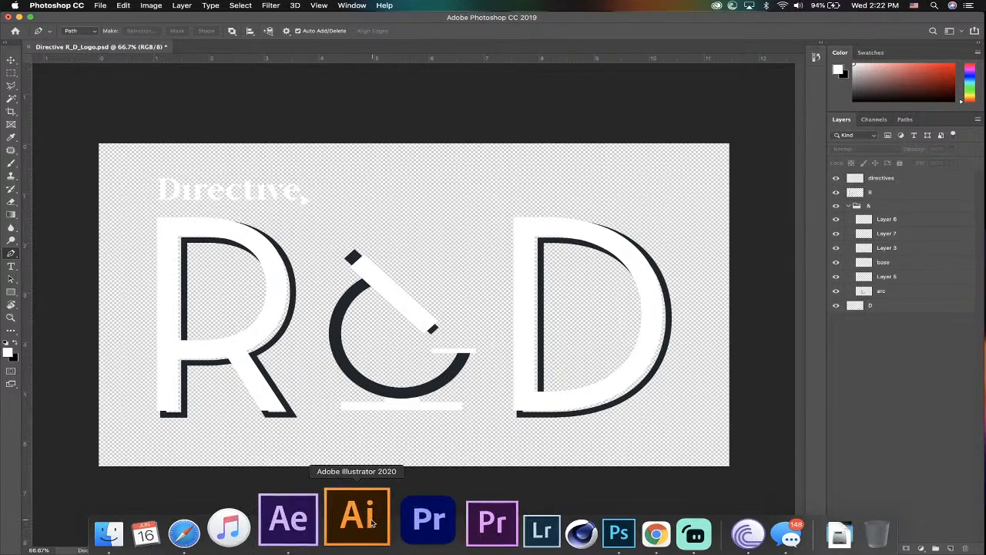
Step: Return to After Effects and scrub the Directive R_D_Logo composition from its start to 0:00:01:20
left_click(323, 524)
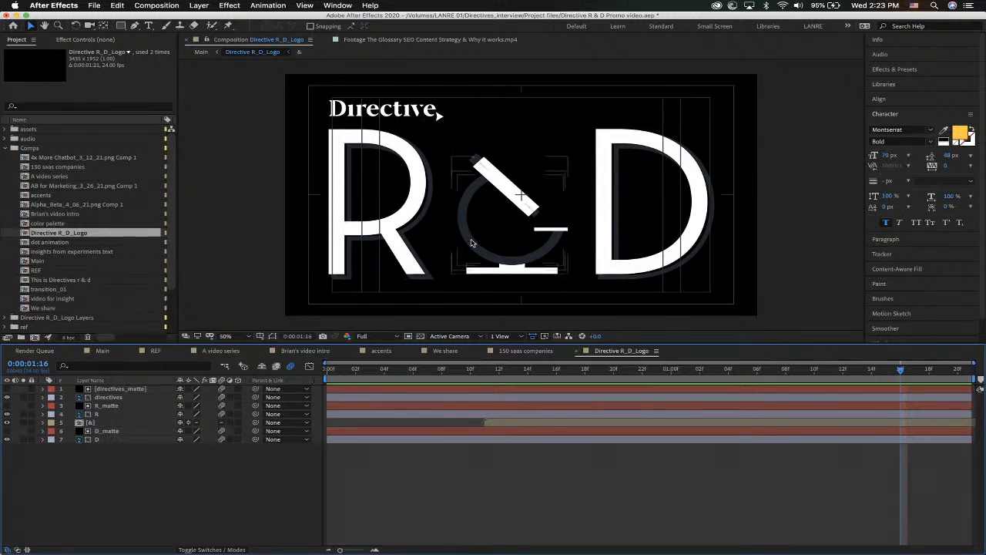
key("ctrl+Right")
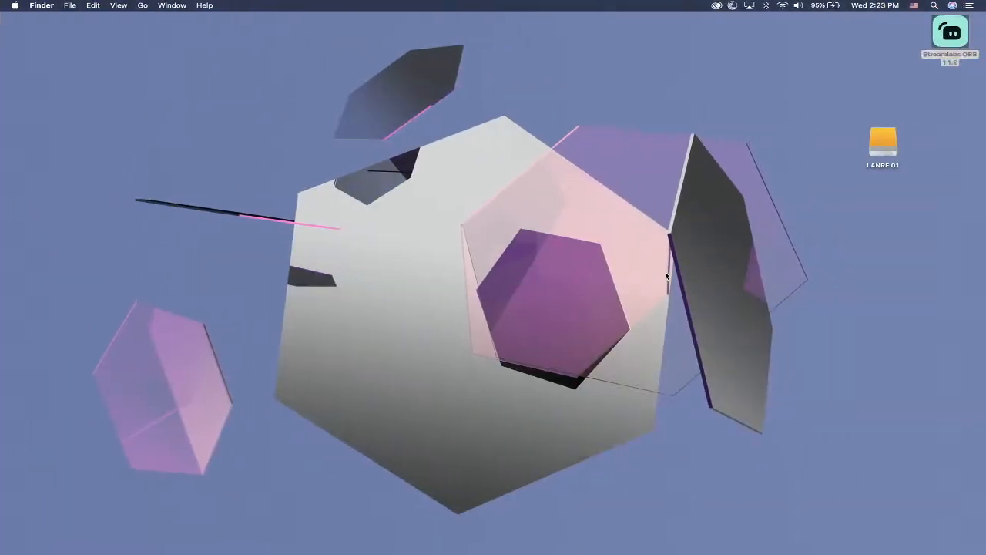
key("ctrl+Left")
key("ctrl+Left")
key("ctrl+Right")
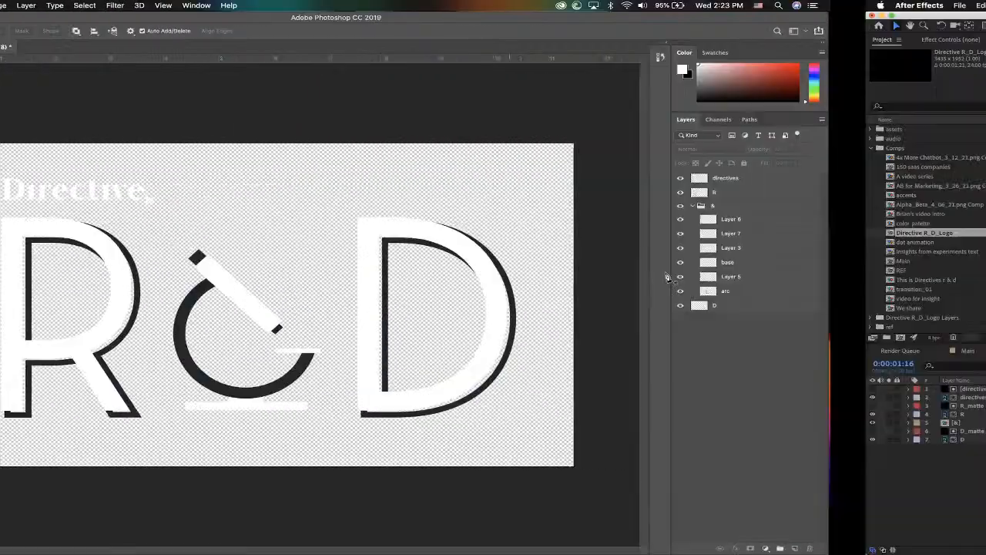
left_click_drag(376, 378, 299, 385)
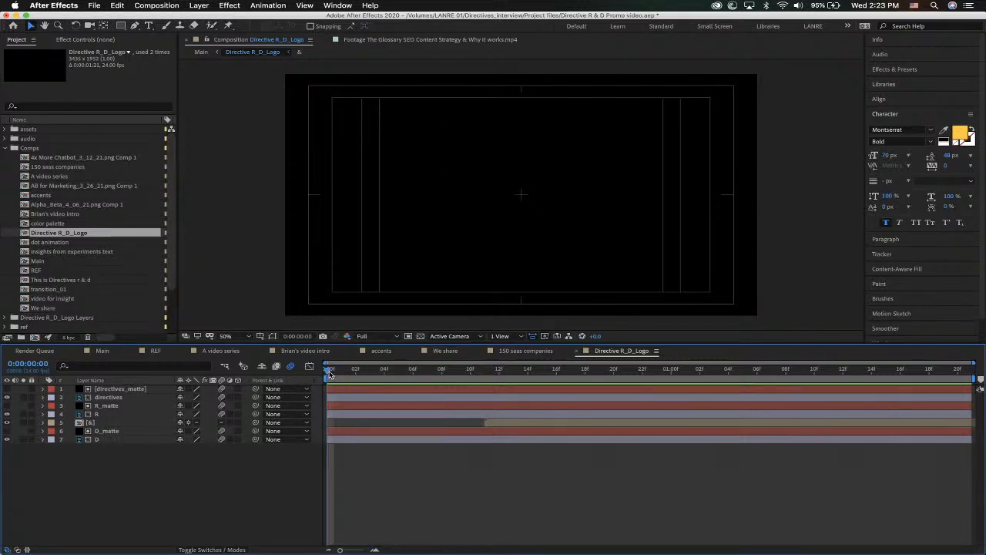
left_click_drag(329, 373, 958, 373)
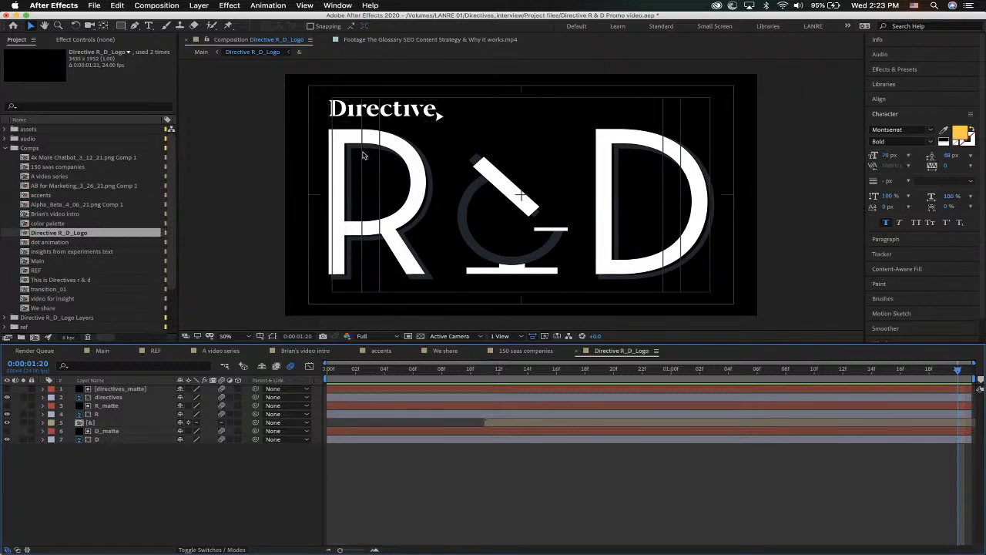
Step: Scrub the logo animation to 0:00:00:12, on to 0:00:00:20 and back to 0:00:00:05
left_click_drag(341, 368, 503, 370)
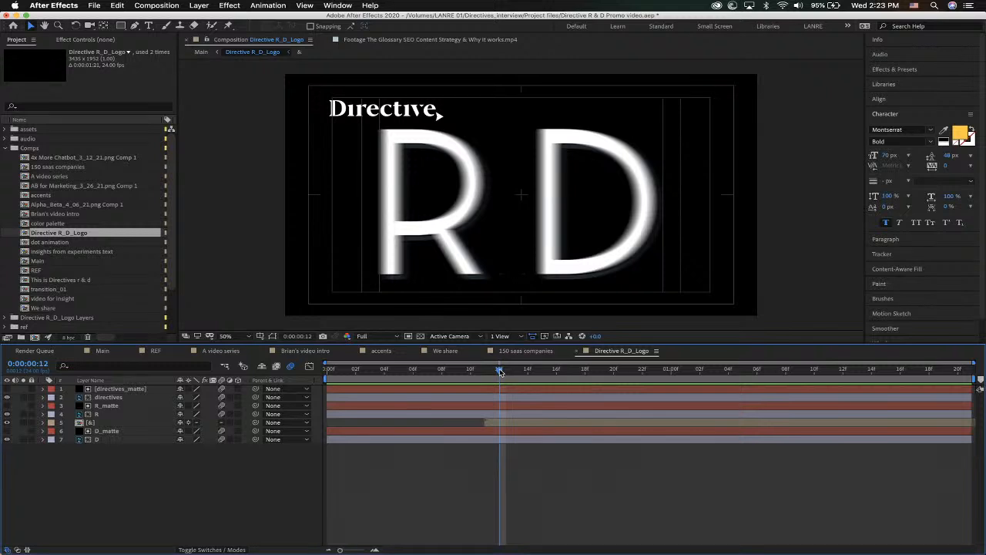
left_click_drag(501, 372, 615, 364)
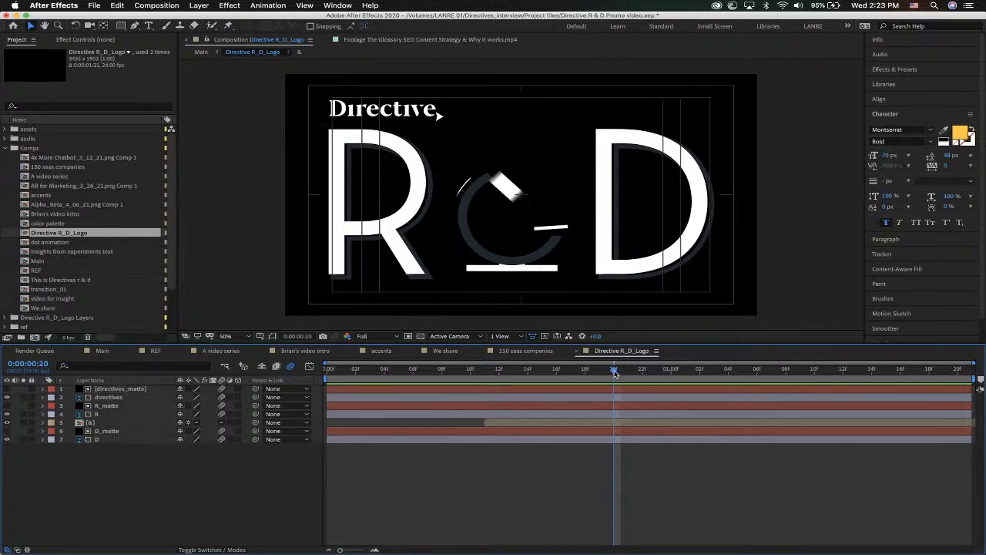
left_click_drag(614, 372, 398, 354)
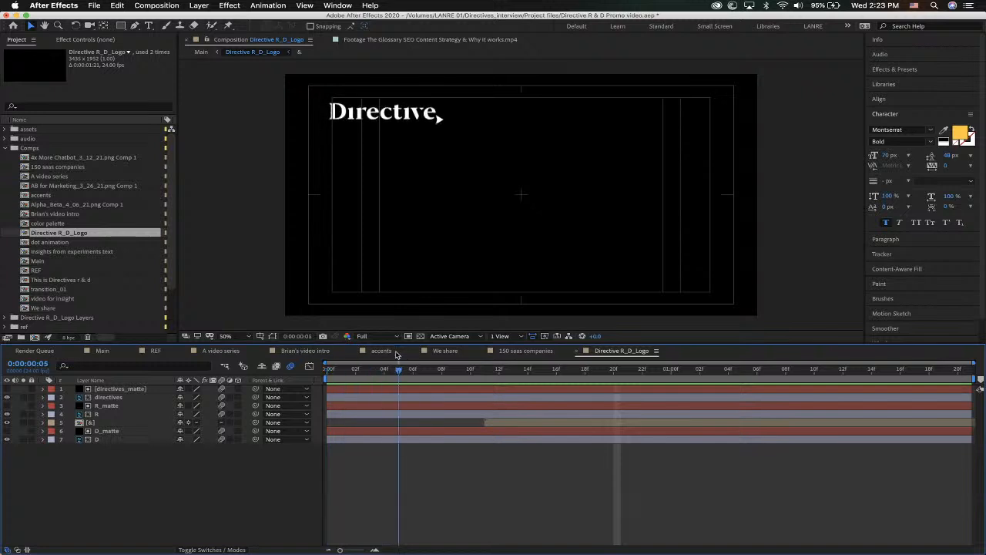
Step: Reveal the directives layer's Position keyframes and scrub to 0:00:00:10 and back to the first frame
left_click(112, 389)
left_click(108, 397)
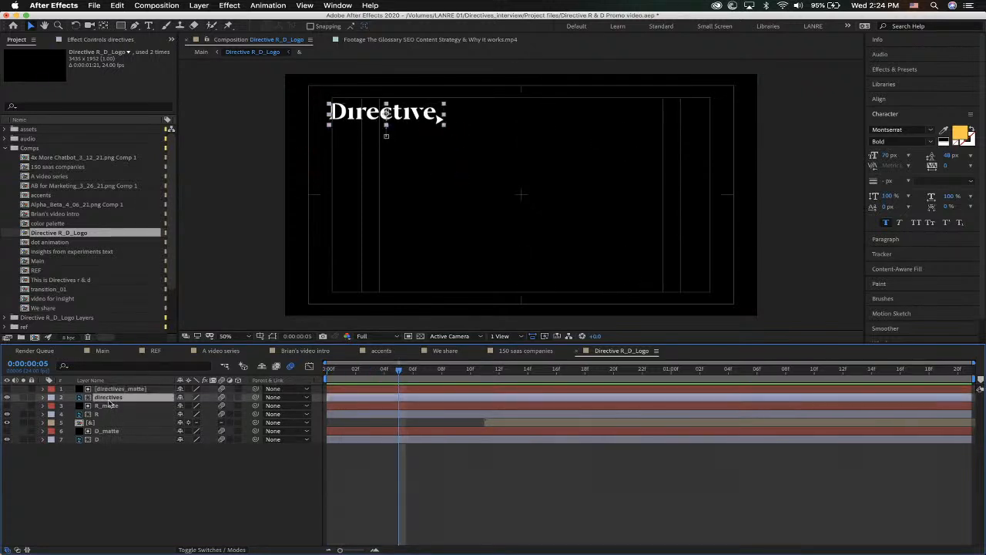
key("p")
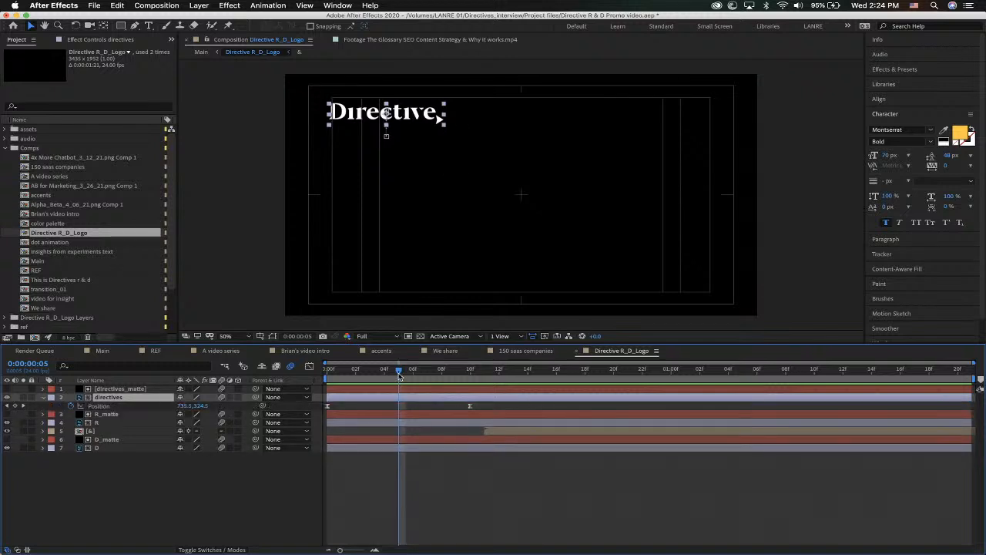
left_click_drag(402, 373, 471, 386)
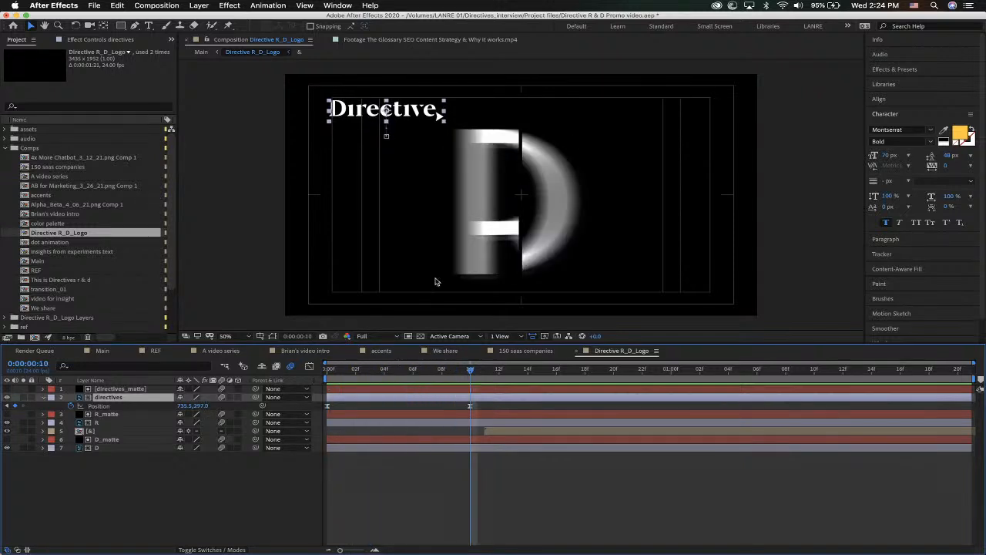
left_click_drag(393, 381, 327, 385)
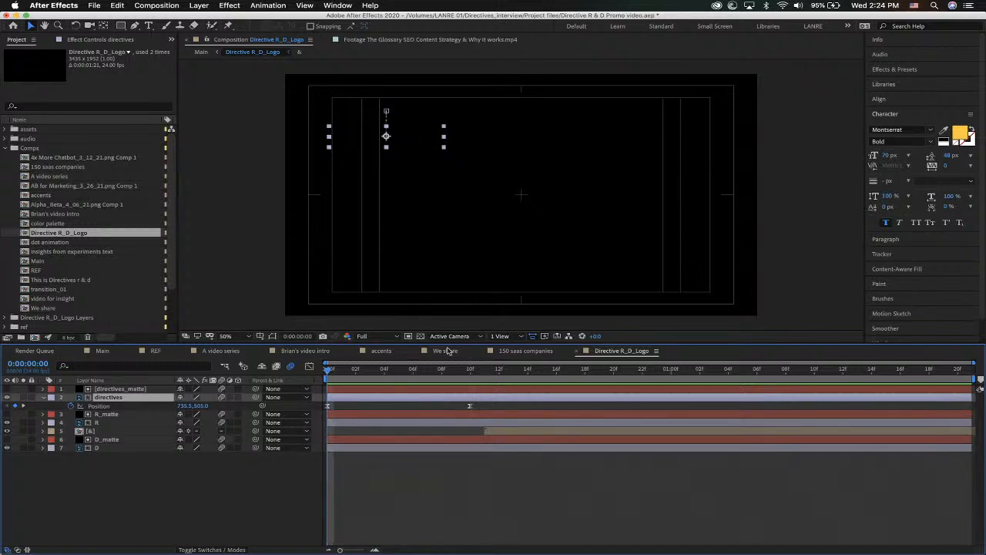
Step: Turn on the transparency grid for the logo composition's preview
left_click(421, 337)
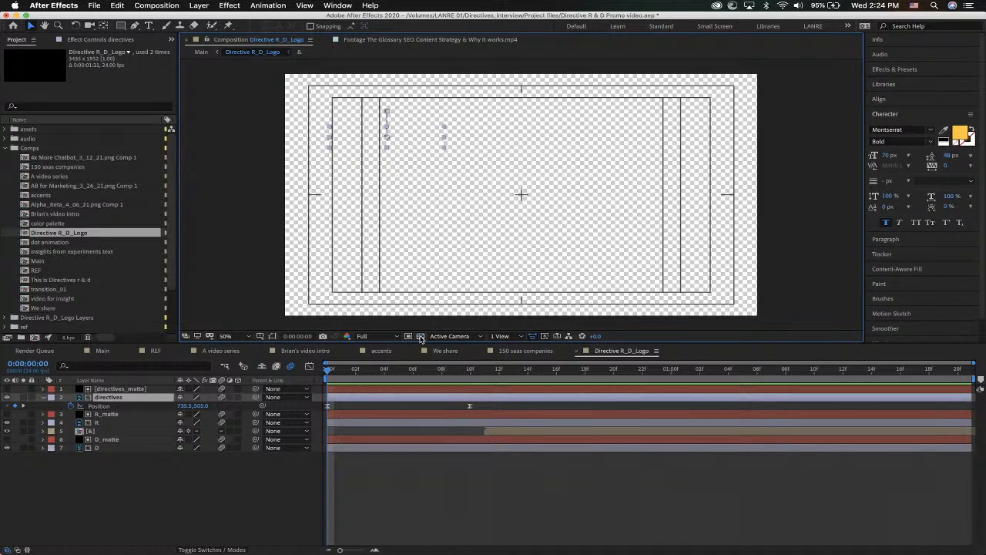
left_click(421, 337)
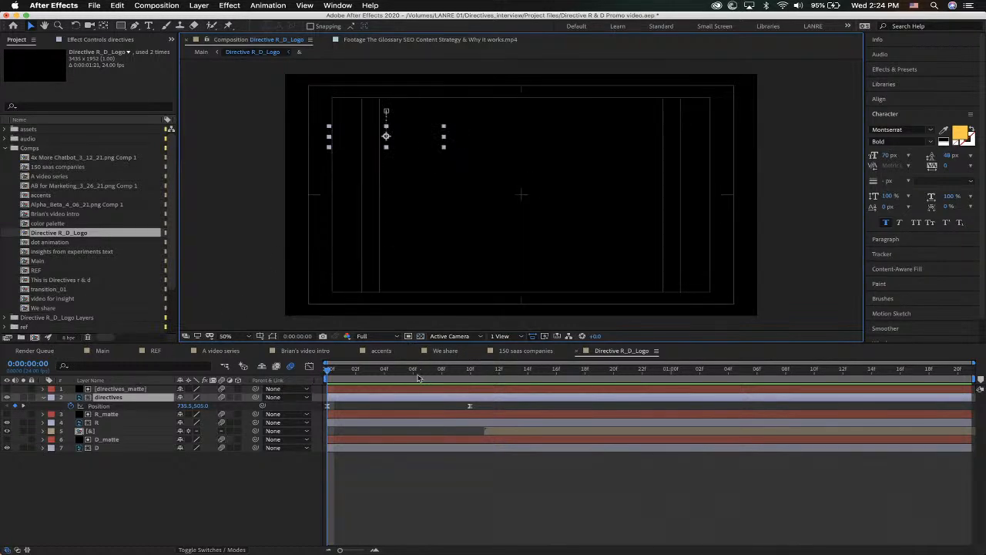
left_click(421, 336)
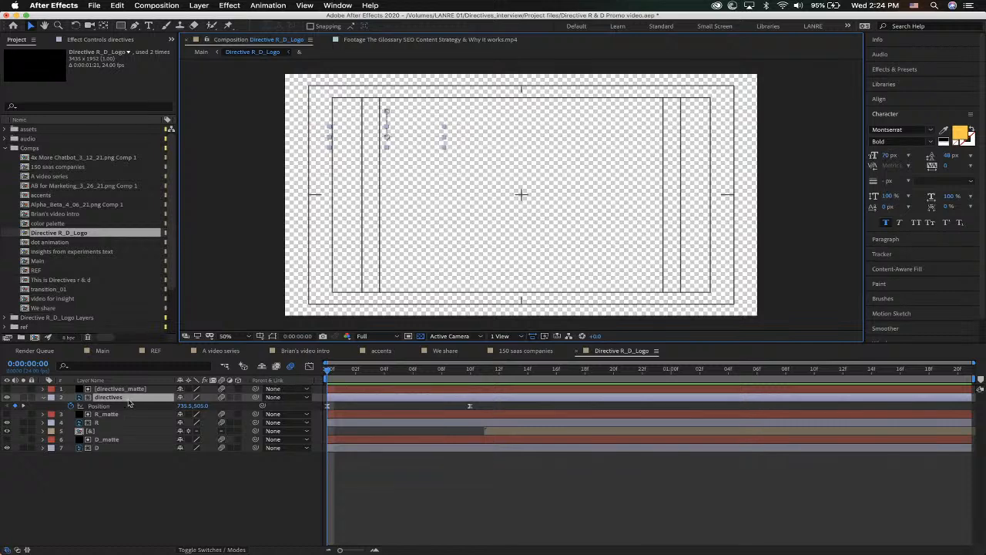
Step: Temporarily show the directives_matte layer and examine the directives layer's track matte options
left_click(99, 395)
left_click(6, 389)
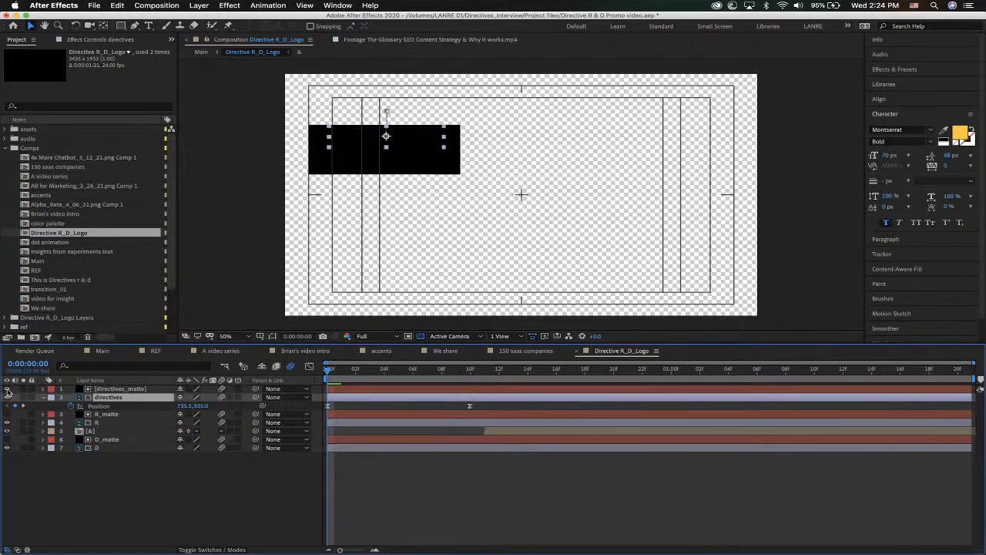
left_click(235, 549)
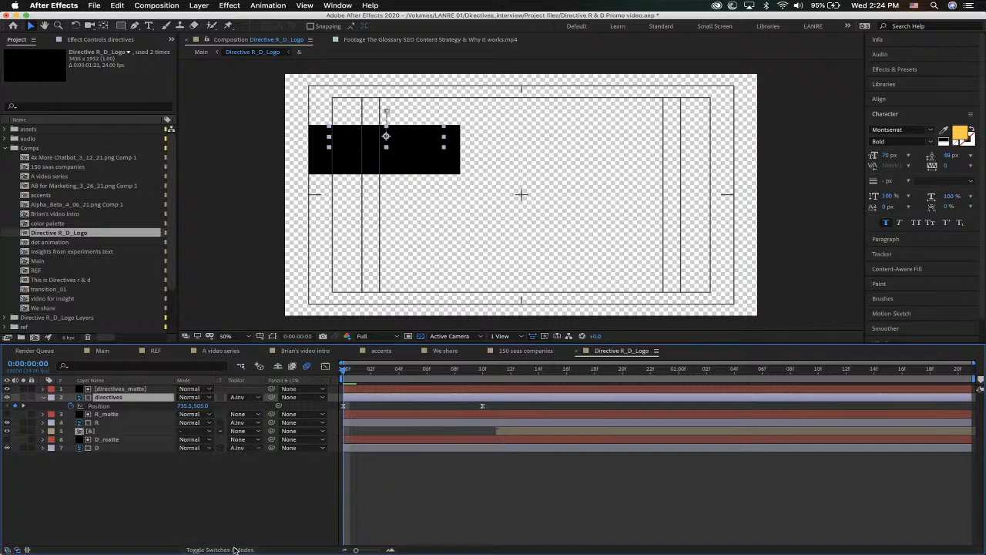
left_click(239, 397)
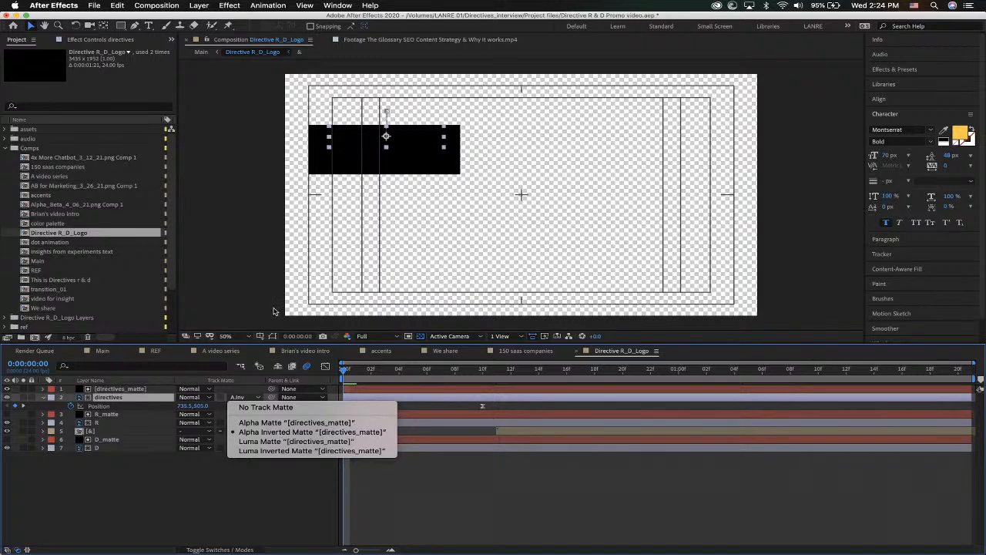
left_click(129, 506)
left_click(7, 388)
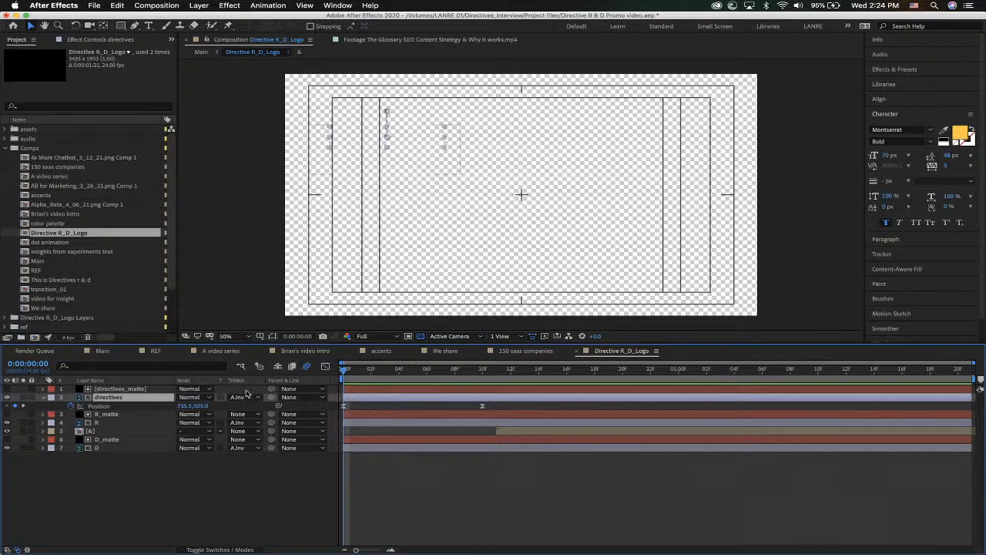
Step: Scrub the logo animation to 0:00:00:11, temporarily show the R_matte layer, and scrub from the first frame to 0:00:00:13
left_click_drag(343, 371, 455, 371)
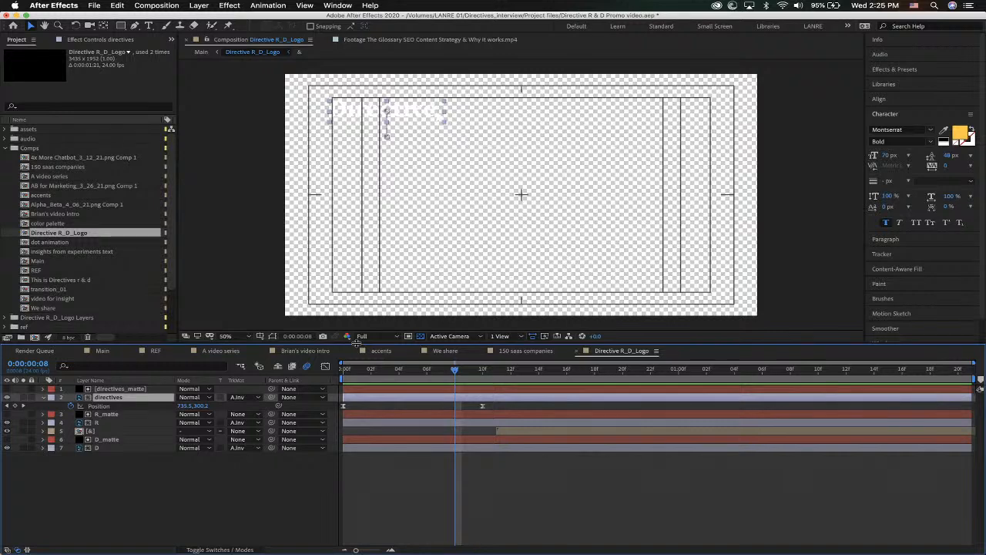
left_click_drag(376, 373, 496, 370)
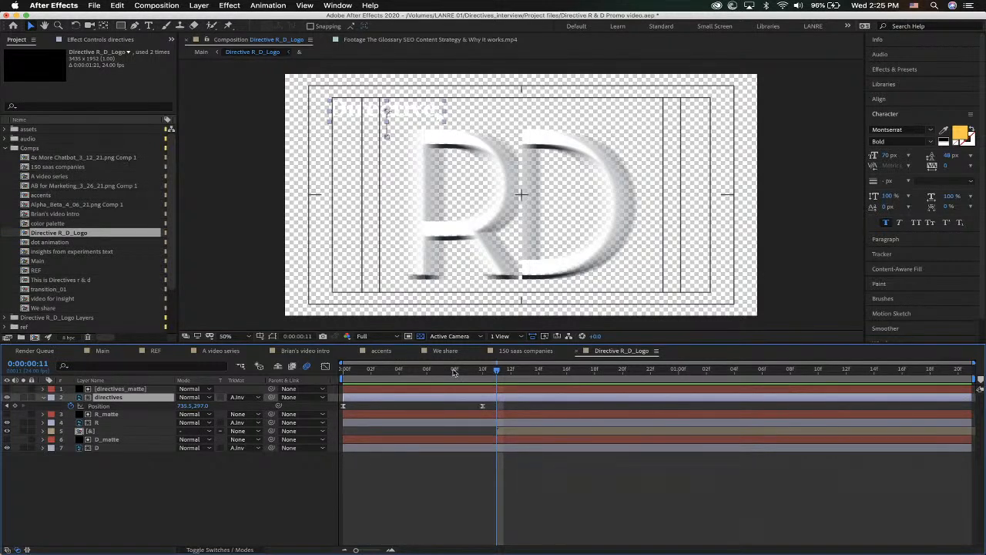
left_click(107, 415)
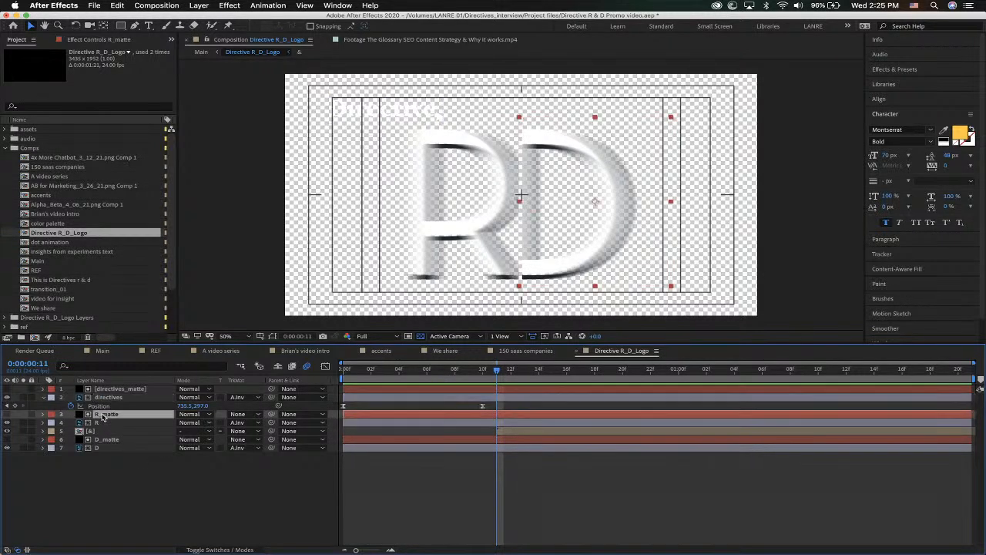
left_click(7, 414)
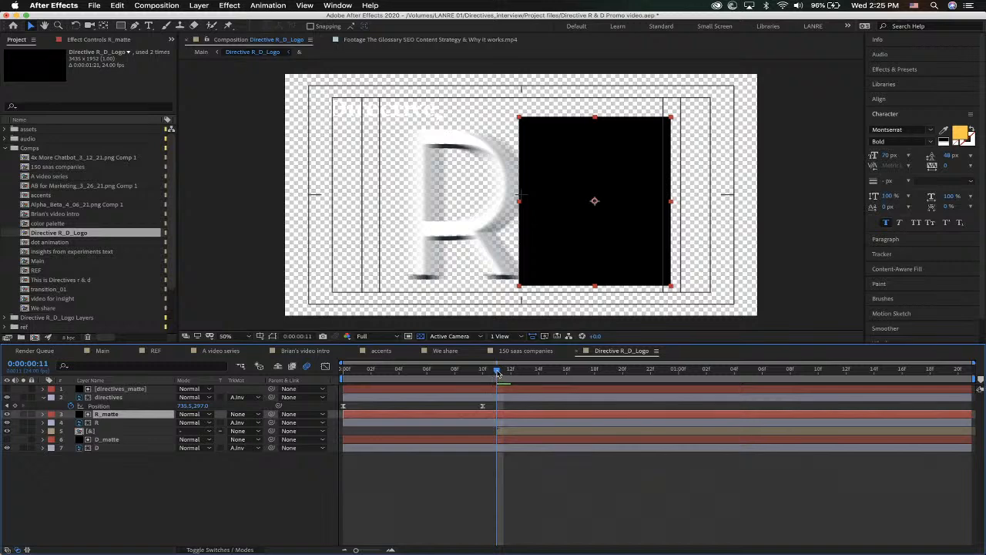
left_click_drag(498, 373, 336, 391)
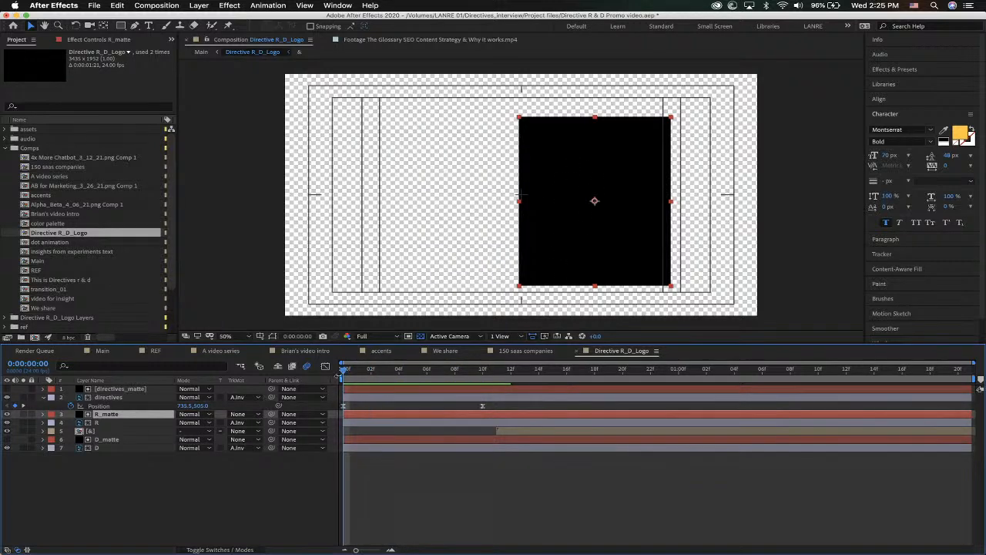
left_click_drag(348, 373, 528, 382)
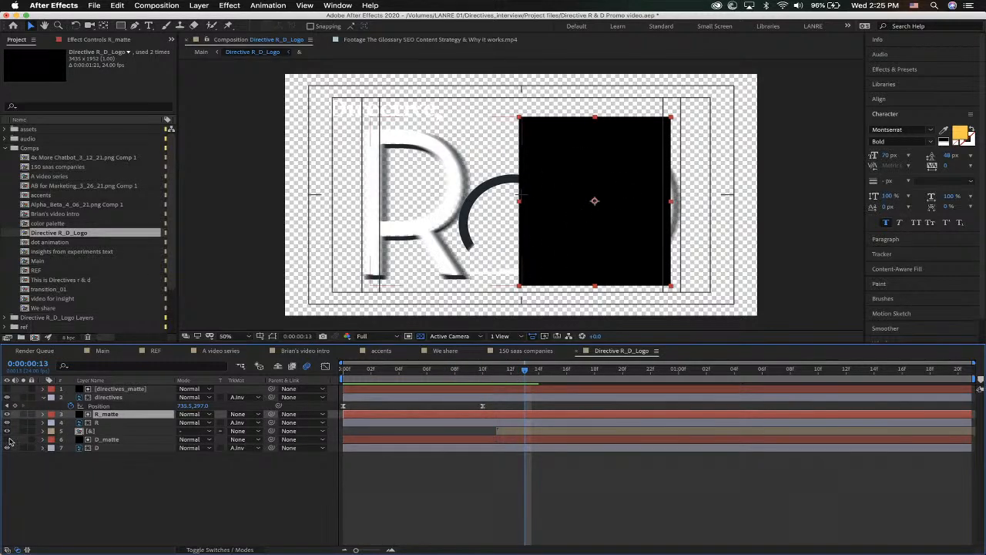
left_click(8, 414)
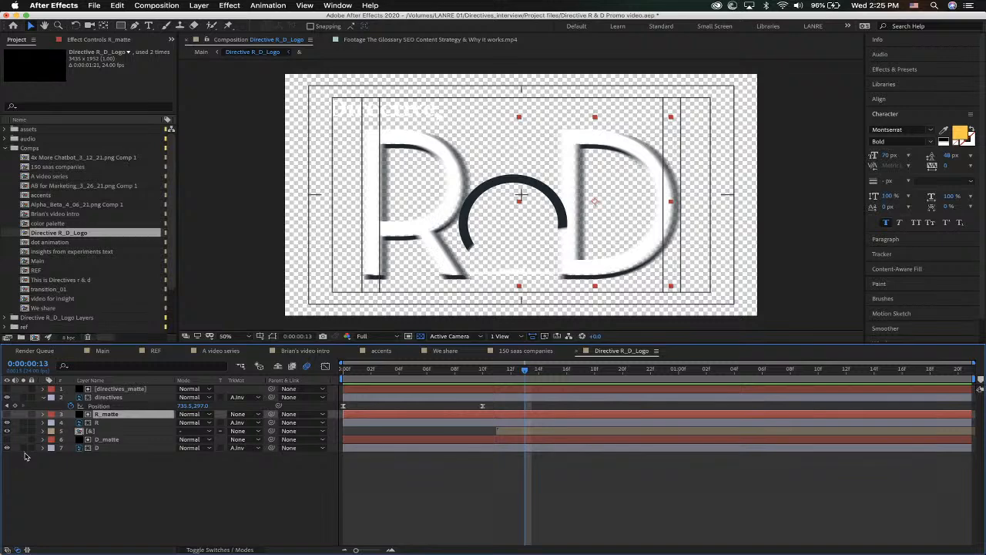
Step: Temporarily show the D_matte layer while scrubbing the logo animation to 0:00:00:17
left_click(8, 414)
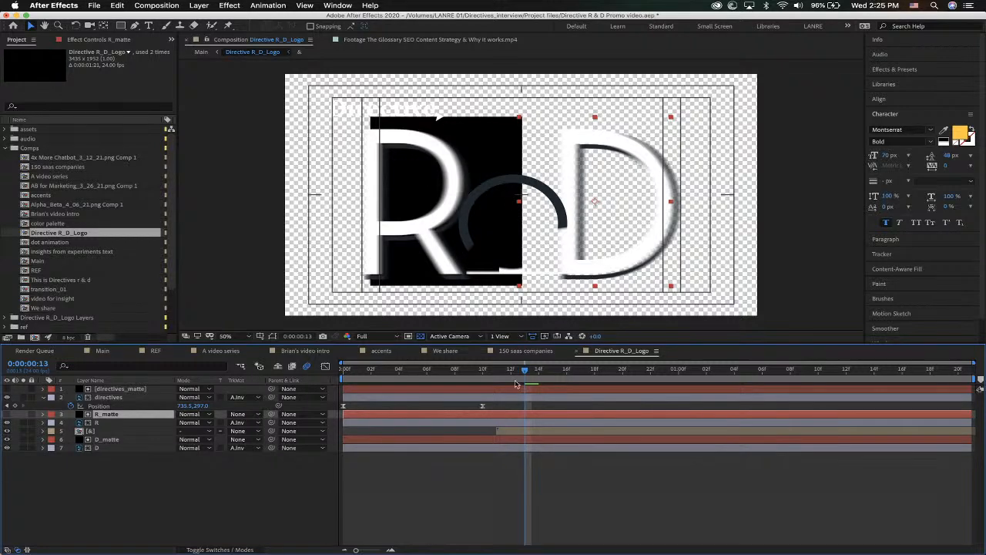
left_click_drag(525, 376, 552, 372)
key("Page_Down")
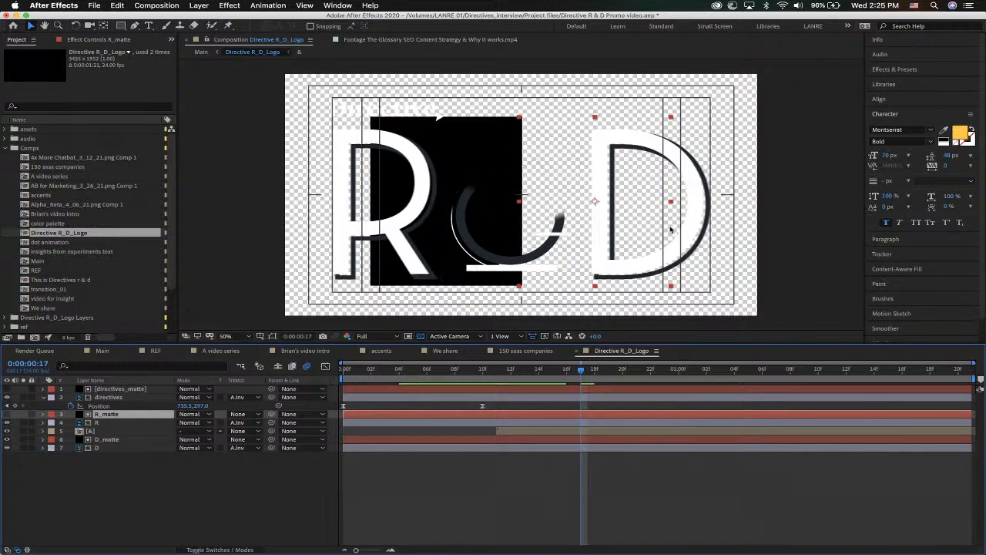
left_click(6, 431)
left_click(6, 430)
left_click(7, 440)
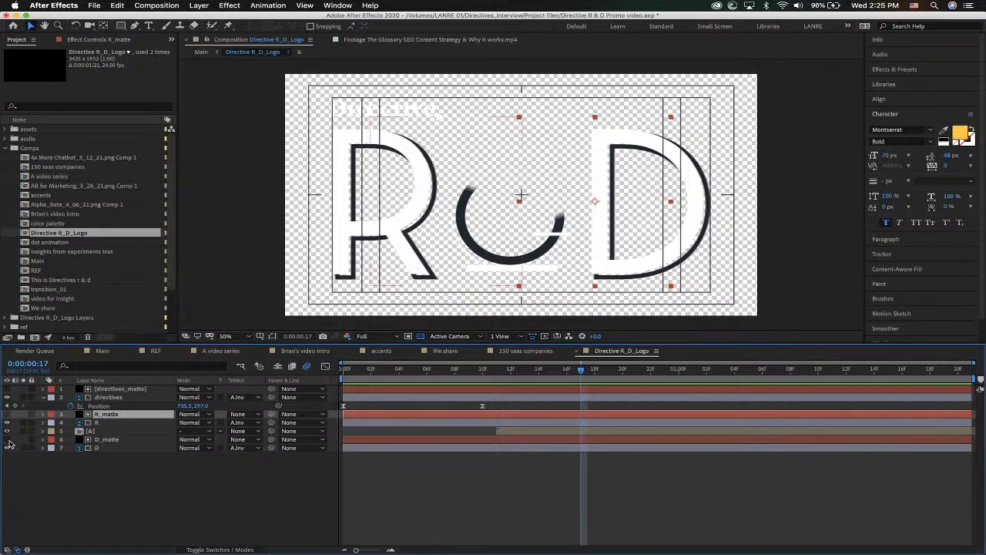
Step: Scrub the logo animation to 0:00:00:23 and open the nested & composition
left_click_drag(451, 370, 667, 376)
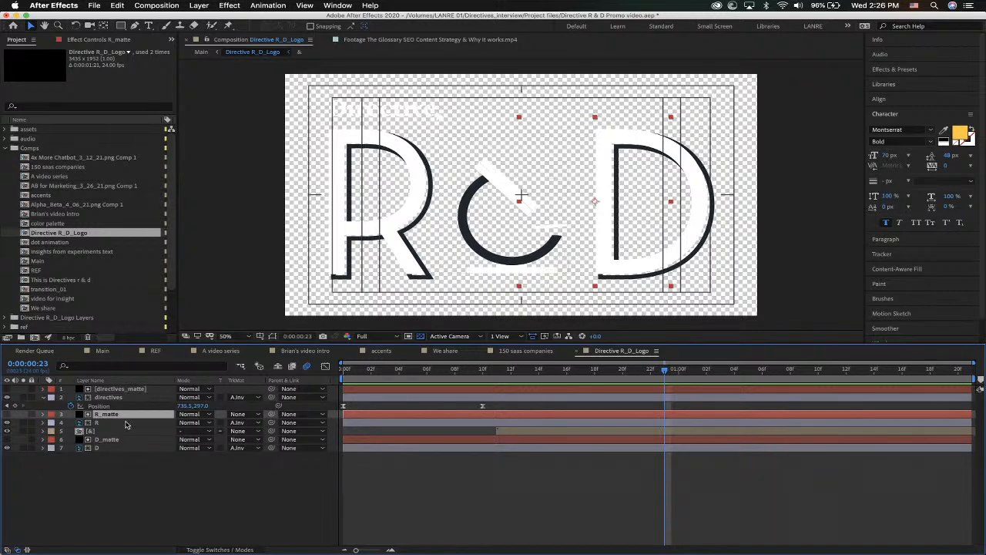
left_click(91, 433)
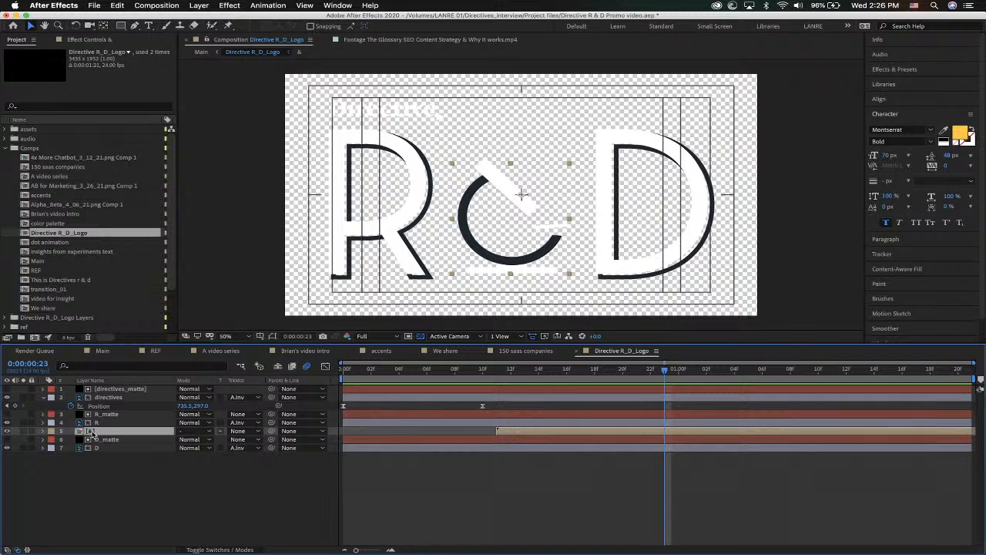
double_click(91, 433)
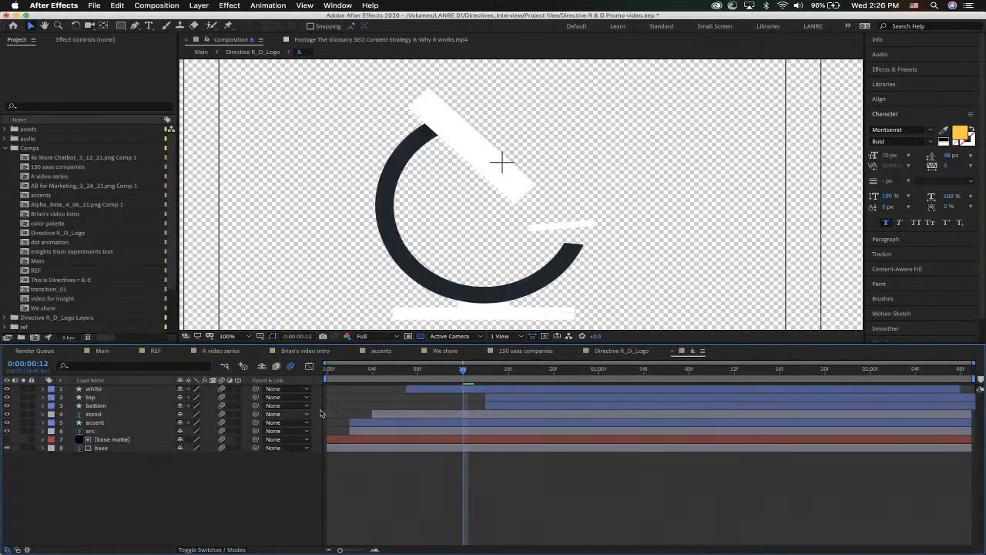
Step: Scrub the ampersand animation to 0:00:00:09, 0:00:00:21 and 0:00:00:16, and back through its opening frames
left_click(384, 370)
left_click_drag(384, 371, 429, 371)
key("comma")
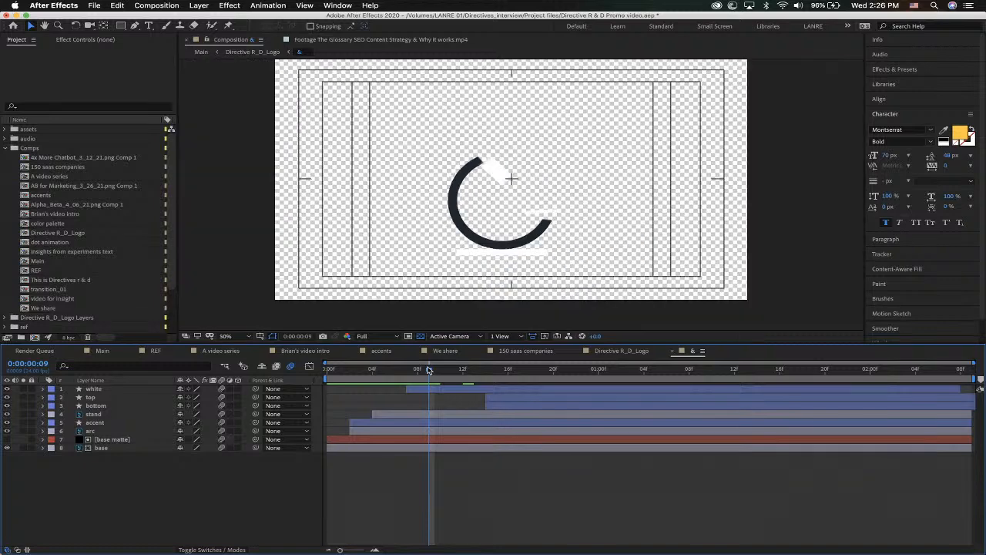
left_click_drag(359, 373, 565, 371)
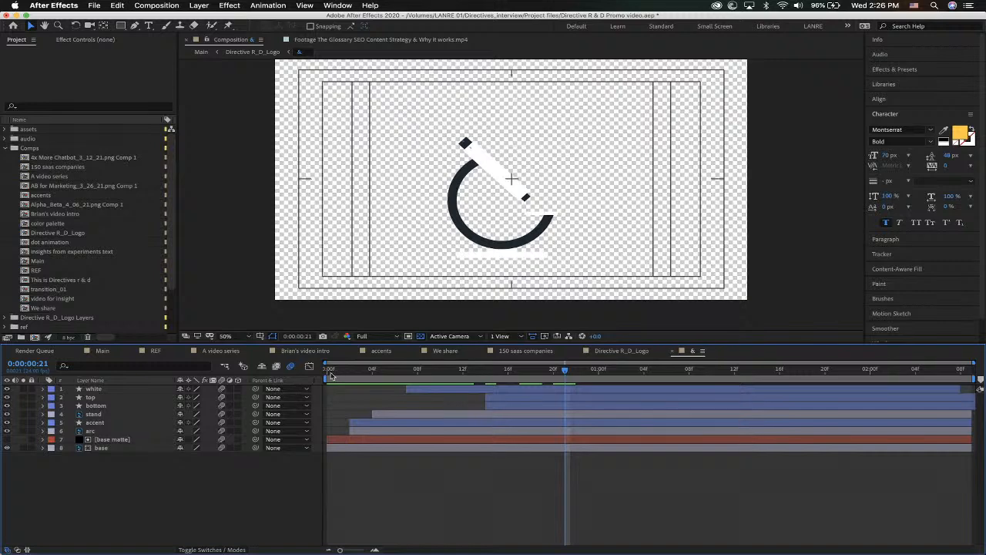
mouse_move(496, 372)
left_mouse_down()
mouse_move(330, 371)
mouse_move(511, 373)
left_mouse_up()
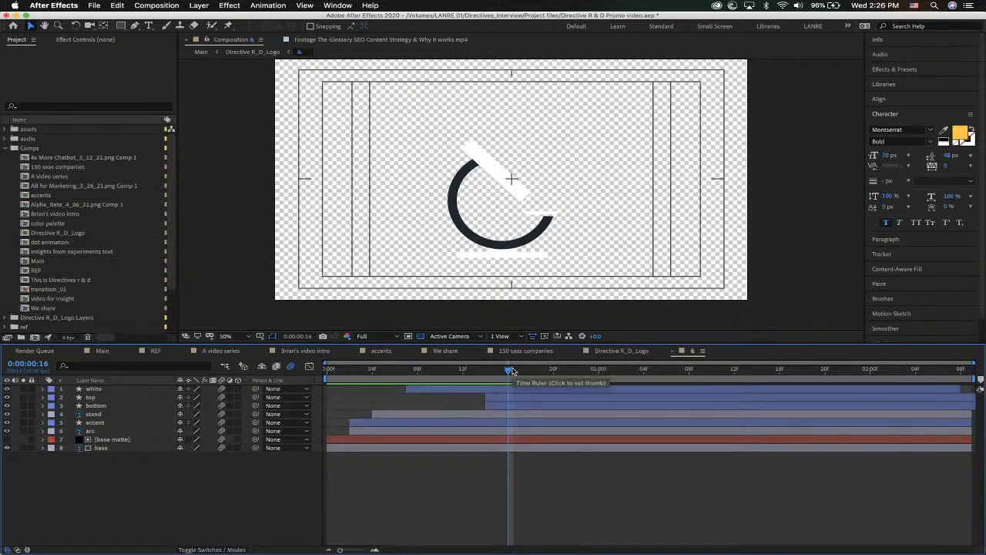
left_click_drag(512, 373, 377, 364)
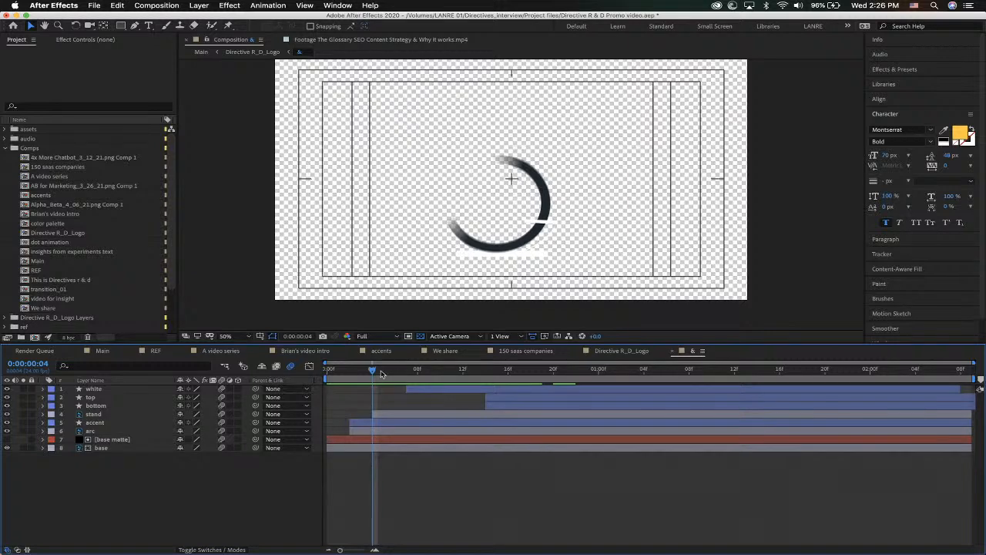
left_click_drag(378, 367, 319, 376)
key("space")
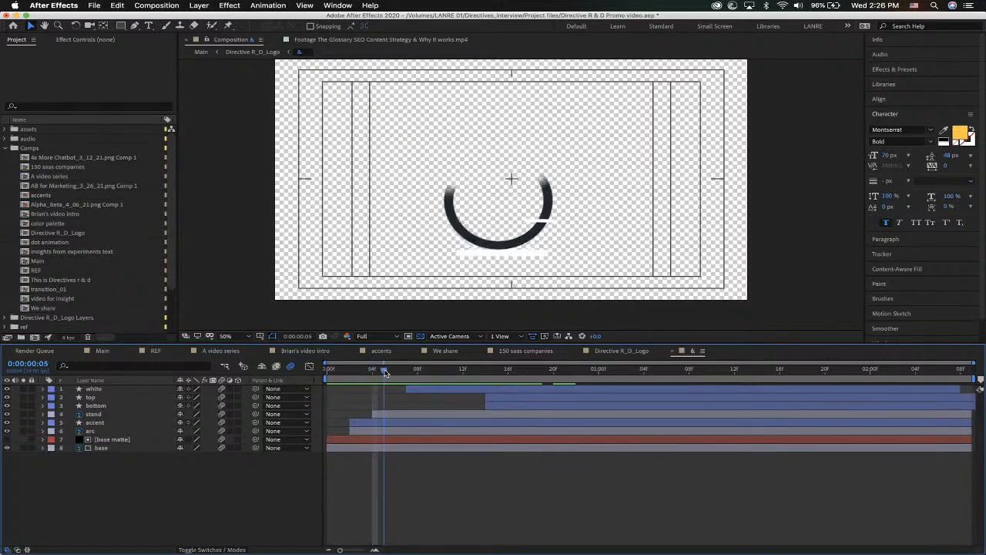
Step: Reveal the base layer's Position keyframes and scrub to 0:00:00:08 and back to 0:00:00:05
left_click(517, 256)
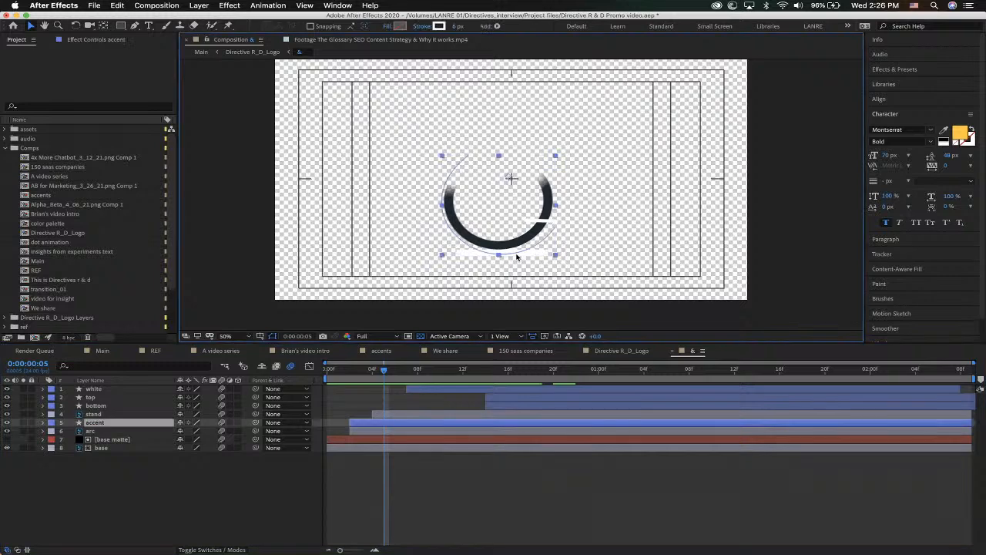
left_click(99, 448)
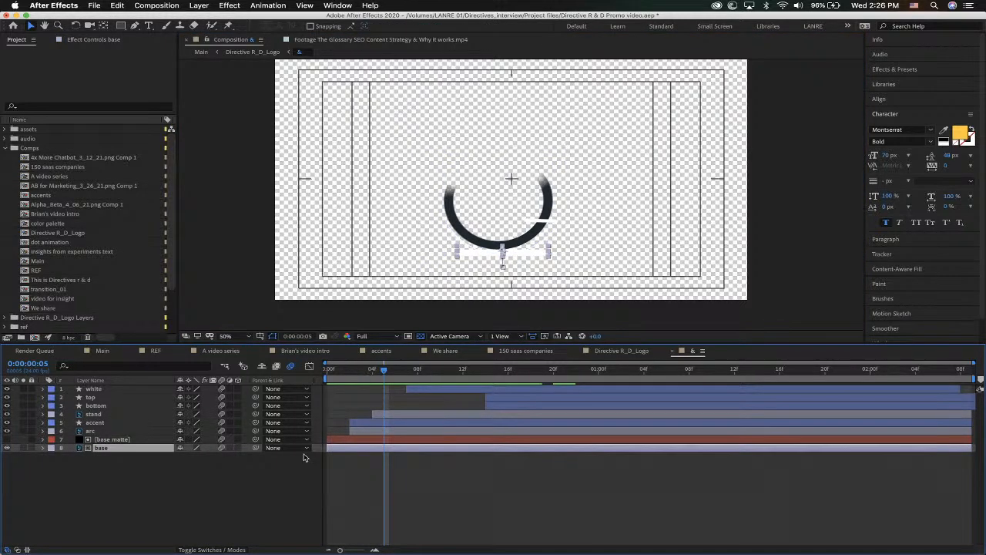
key("p")
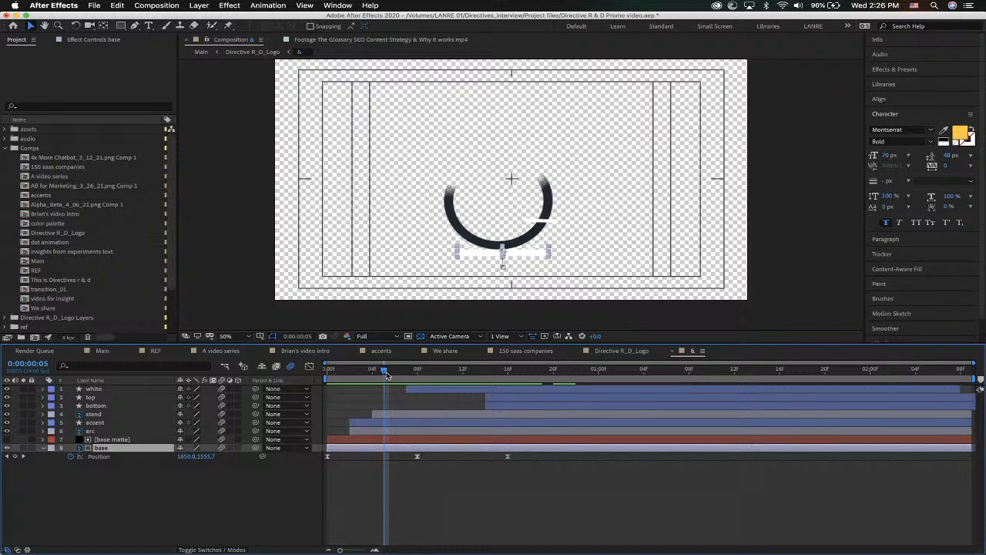
left_click_drag(386, 372, 420, 408)
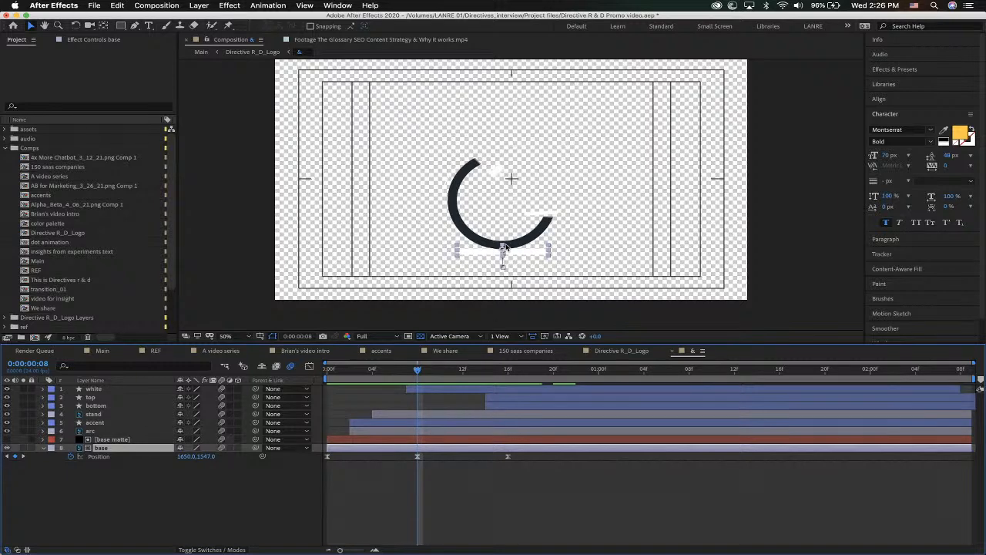
mouse_move(366, 374)
left_mouse_down()
mouse_move(308, 375)
mouse_move(506, 375)
mouse_move(332, 374)
mouse_move(486, 375)
mouse_move(337, 376)
mouse_move(373, 390)
left_mouse_up()
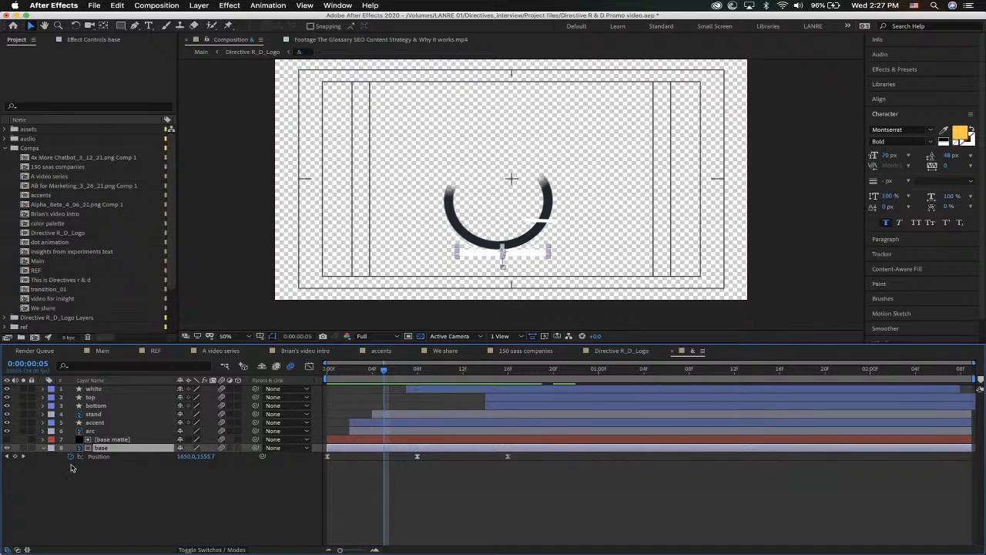
Step: Temporarily show the base matte layer and scrub to 0:00:00:16 to examine how it masks the base
left_click(104, 443)
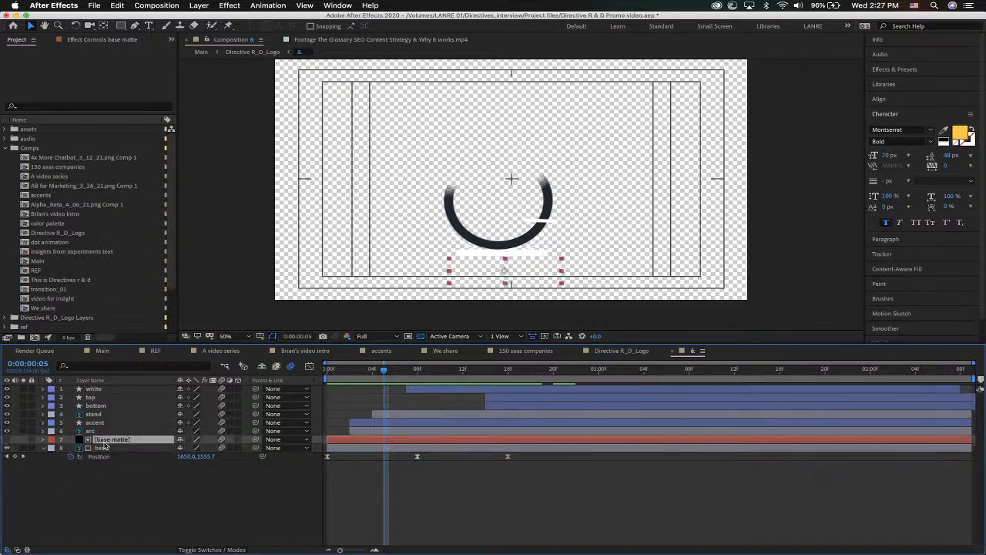
left_click(7, 440)
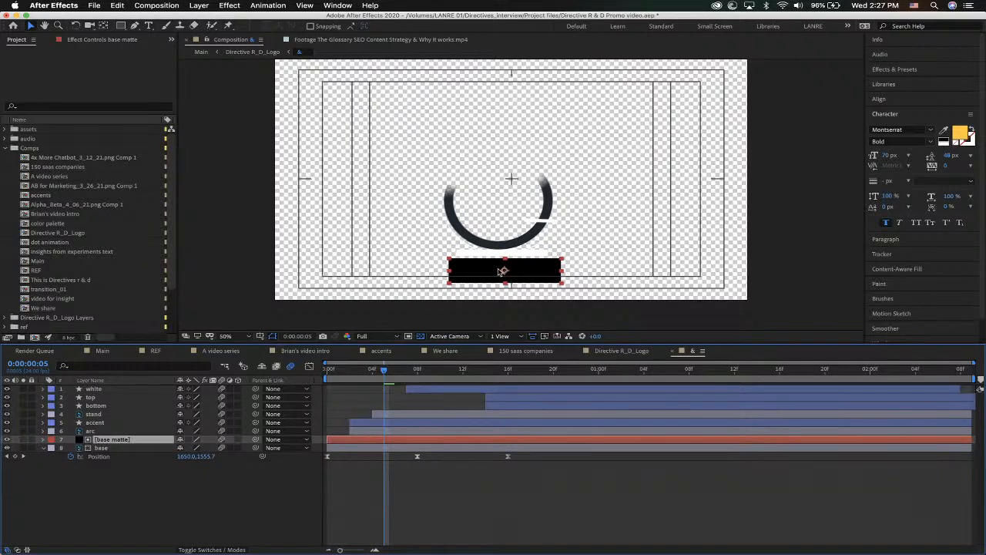
left_click(367, 375)
left_click_drag(367, 375, 503, 376)
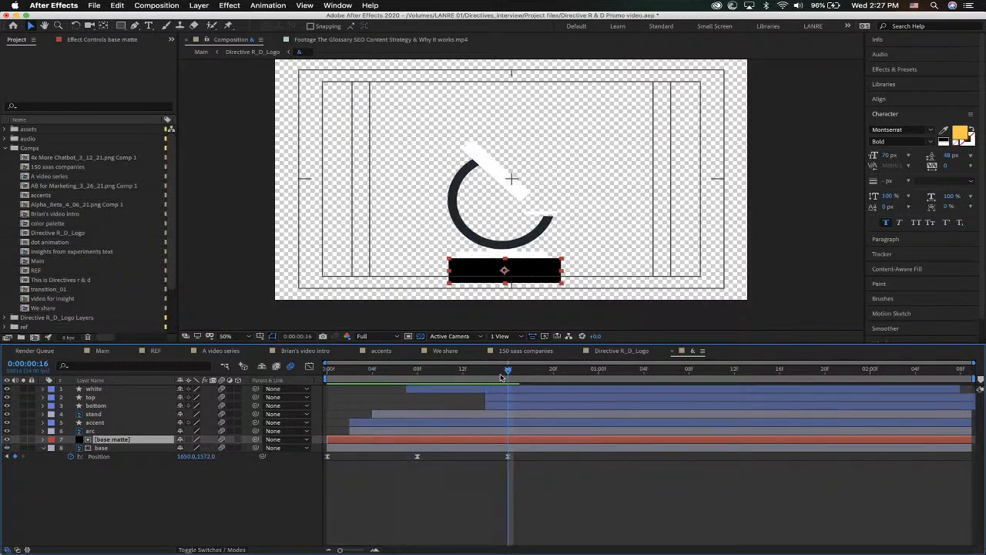
left_click(7, 439)
key("space")
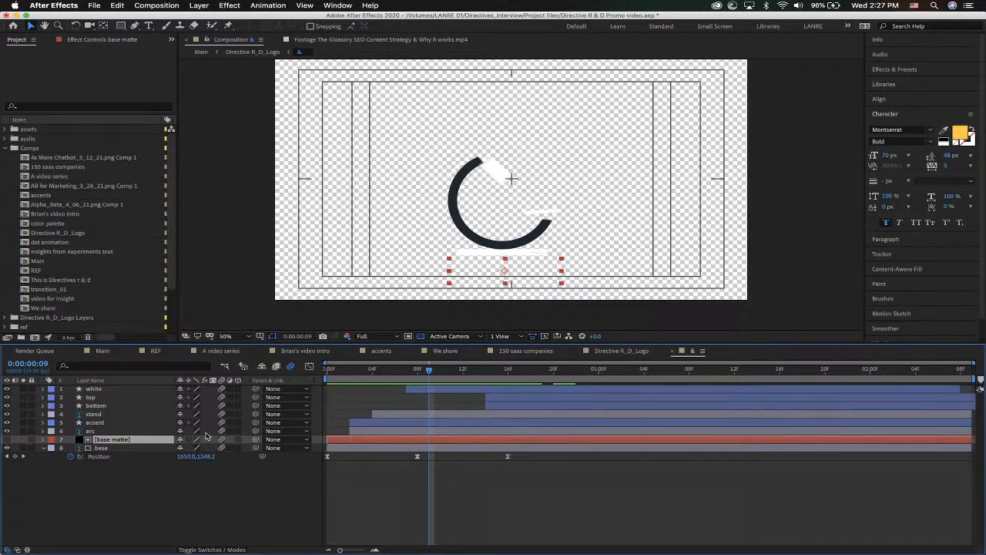
Step: Reveal the arc layer's Rotation keyframes and scrub the arc's motion to 0:00:00:18
left_click(91, 431)
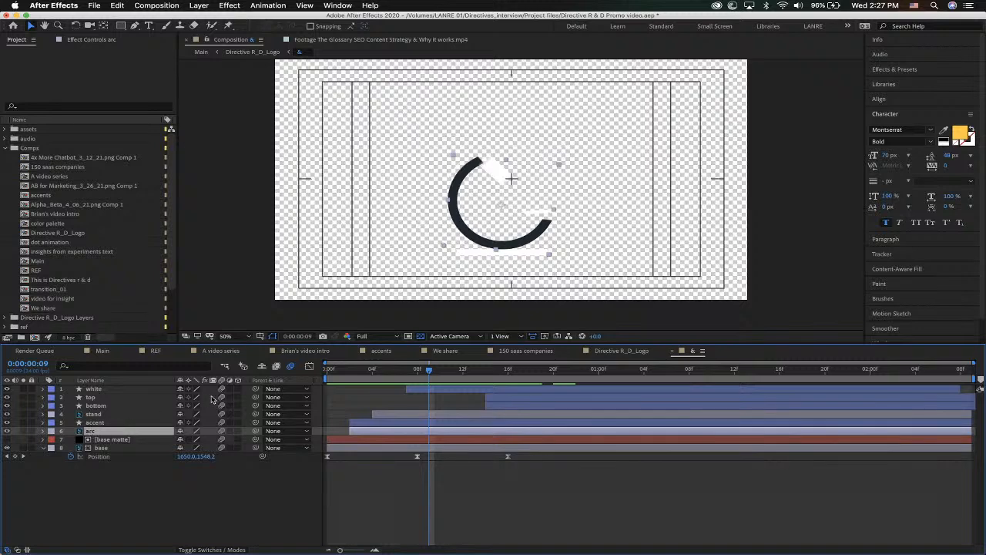
key("u")
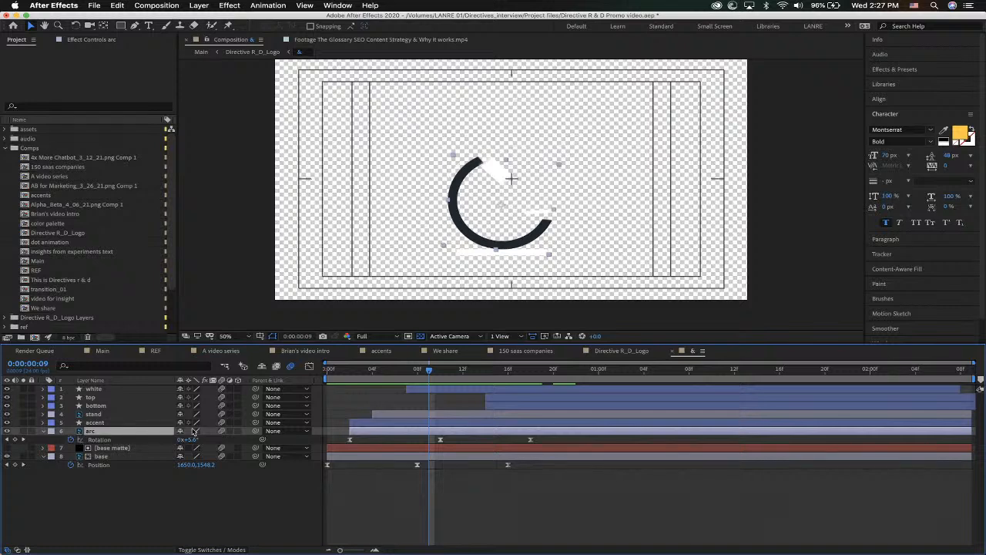
left_click(380, 371)
left_click_drag(380, 372, 533, 376)
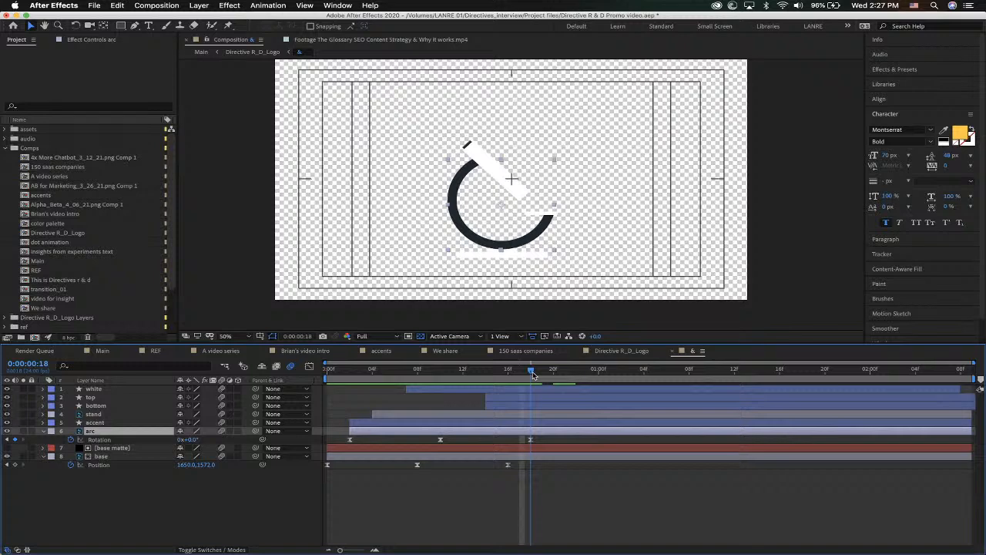
Step: Turn off the transparency grid and examine the accent layer's stroke by scrubbing to 0:00:00:07 and back to 0:00:00:06
left_click(101, 424)
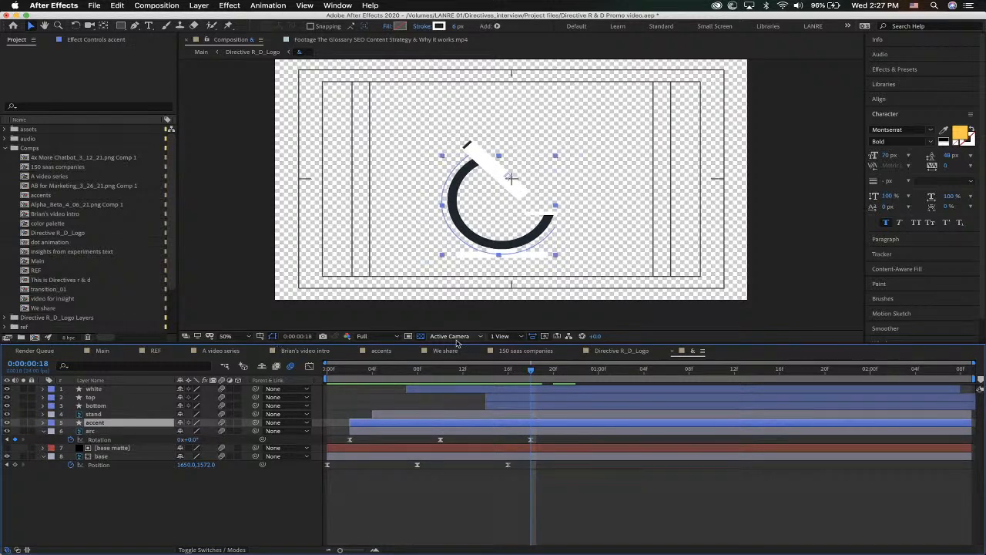
left_click(421, 337)
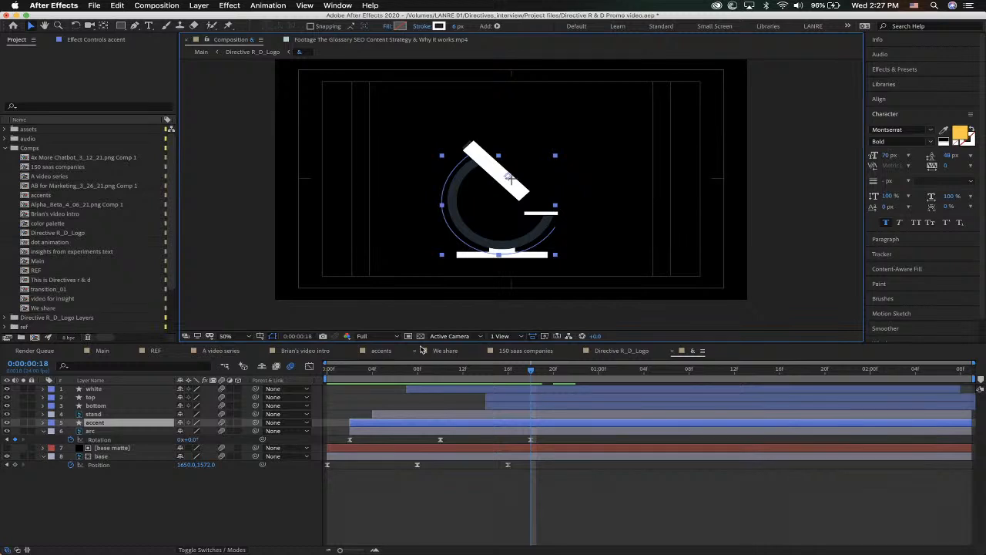
mouse_move(424, 372)
left_mouse_down()
mouse_move(335, 370)
mouse_move(409, 362)
left_mouse_up()
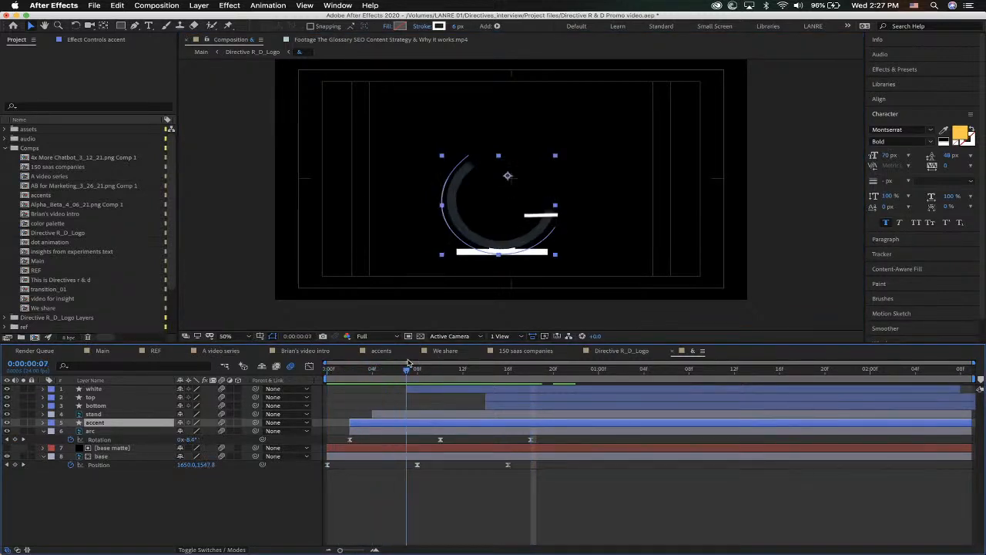
left_click(227, 294)
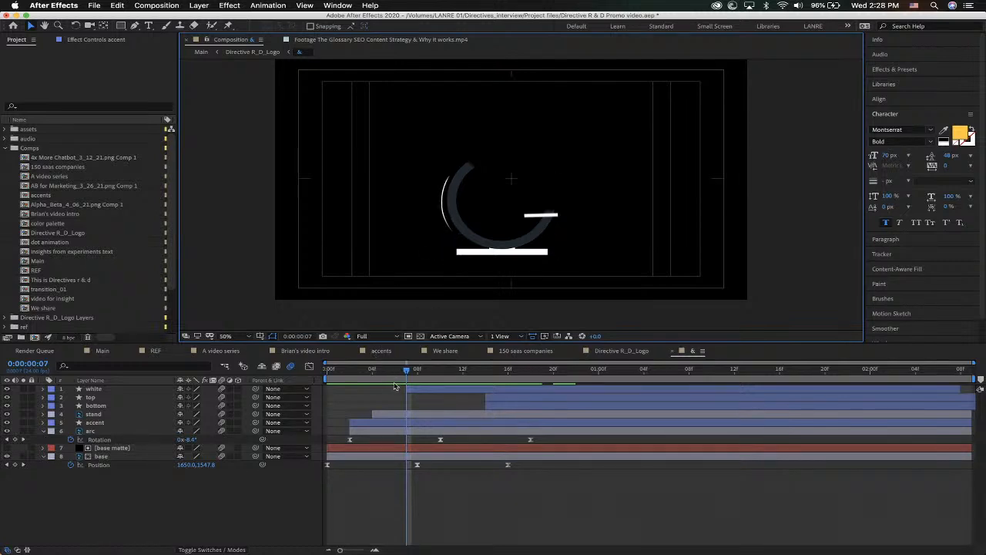
mouse_move(407, 374)
left_mouse_down()
mouse_move(609, 373)
mouse_move(362, 373)
mouse_move(394, 373)
left_mouse_up()
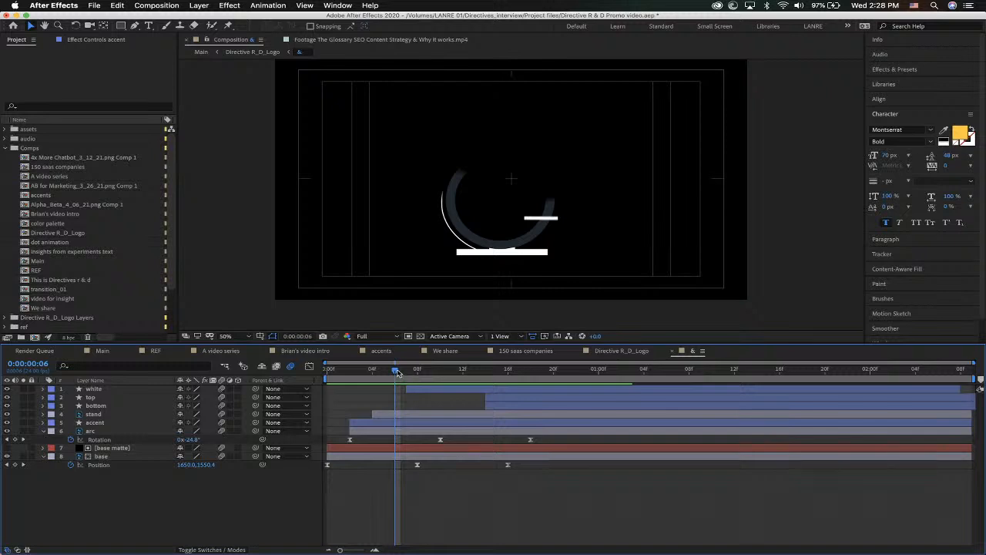
Step: Scrub to 0:00:00:08, on to 0:00:00:16 and back to 0:00:00:11 to examine how the arc, accent and stand move together
left_click_drag(396, 371, 417, 379)
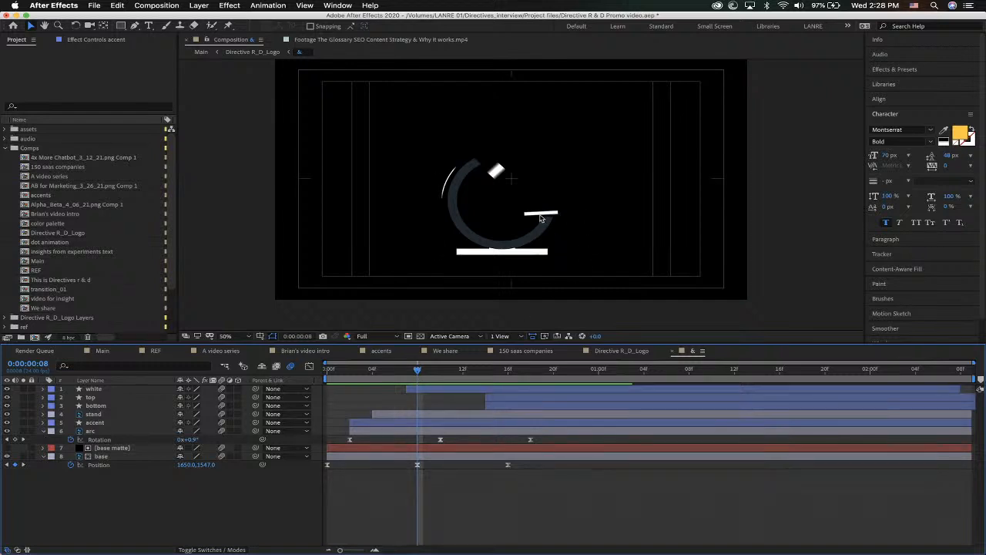
left_click_drag(417, 372, 366, 376)
left_click_drag(373, 370, 512, 370)
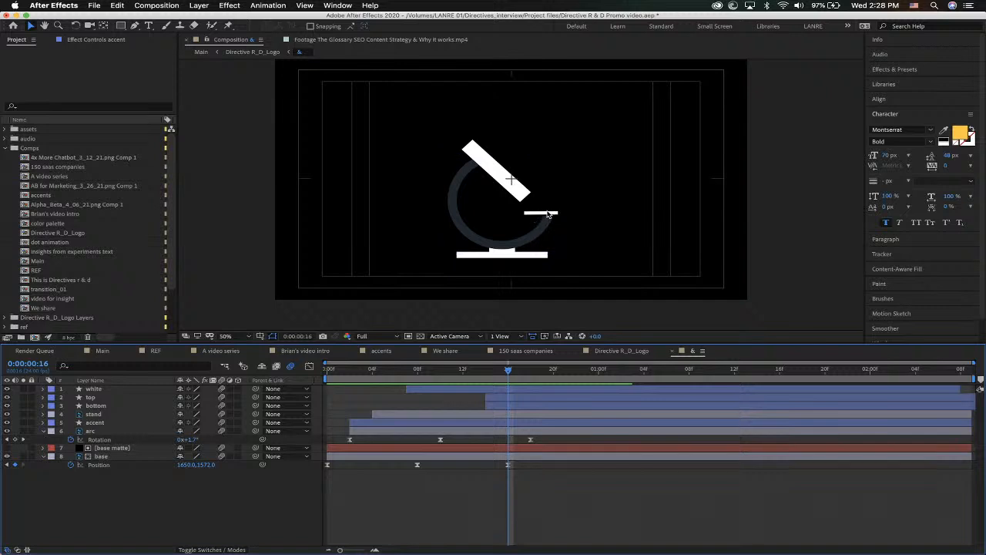
key("period")
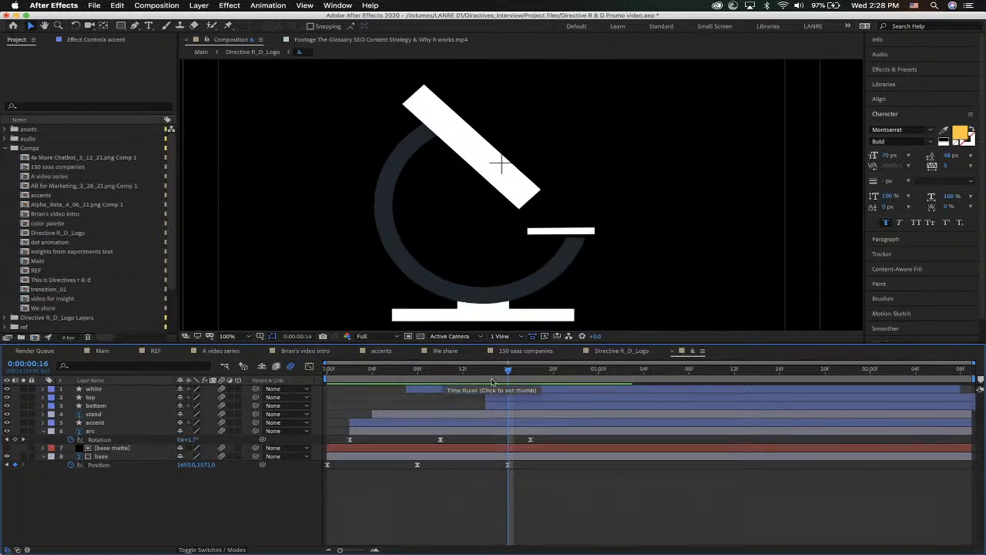
left_click_drag(491, 374, 466, 362)
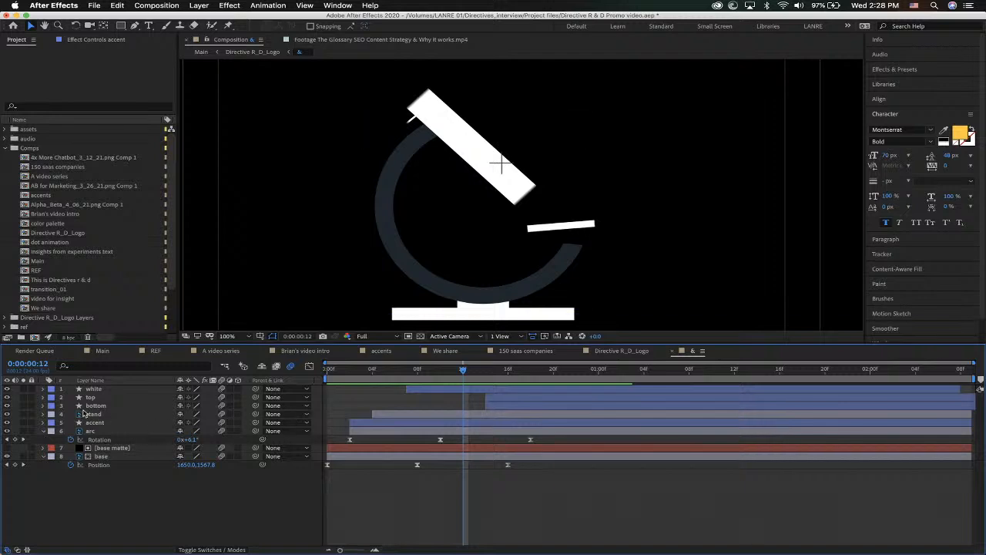
left_click_drag(349, 371, 452, 377)
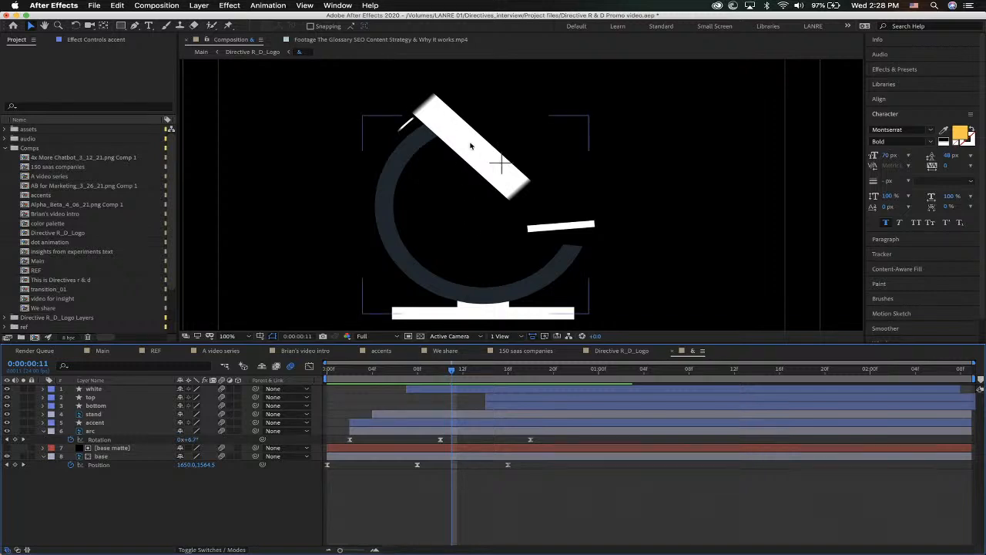
Step: Reveal the white layer's Scale keyframes and scrub its growth to 0:00:00:15
left_click(96, 406)
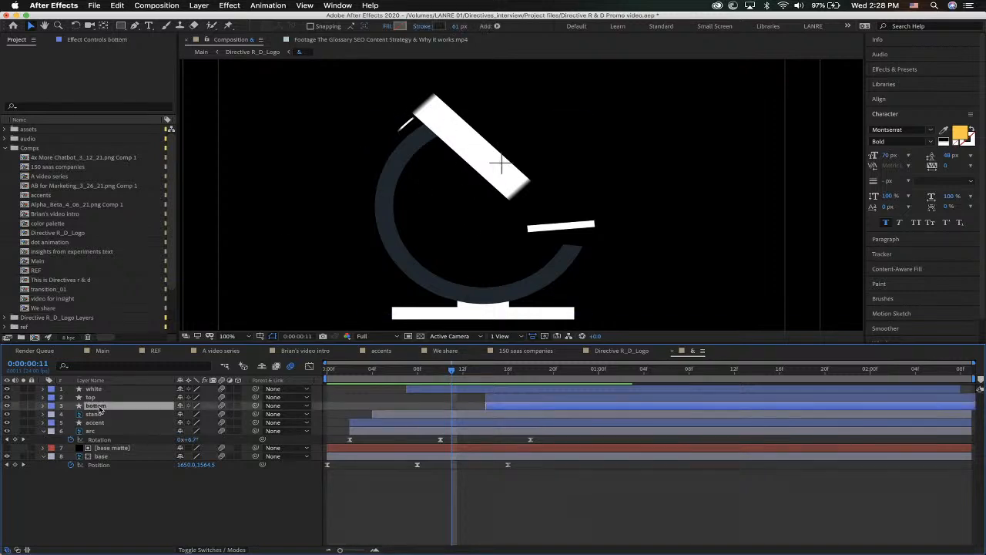
left_click(94, 389)
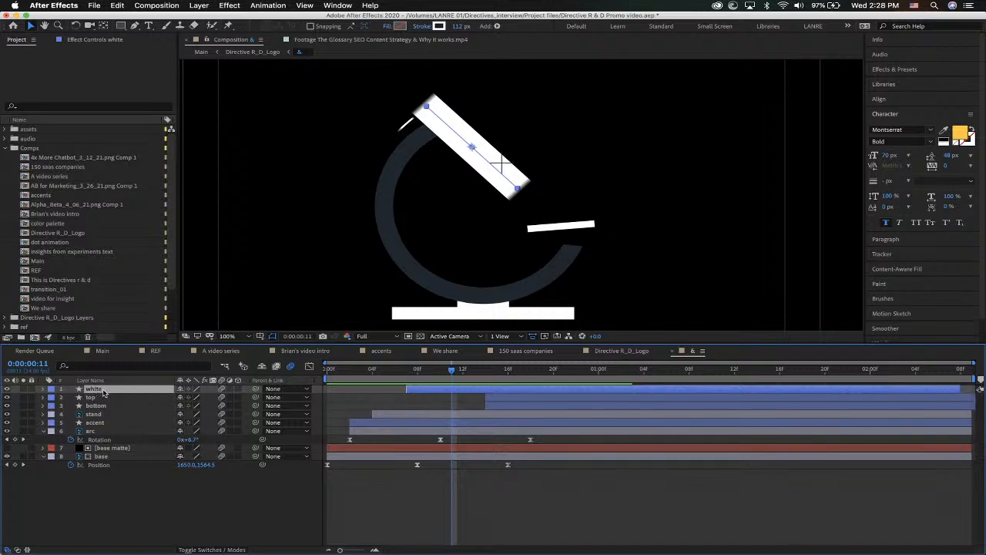
key("s")
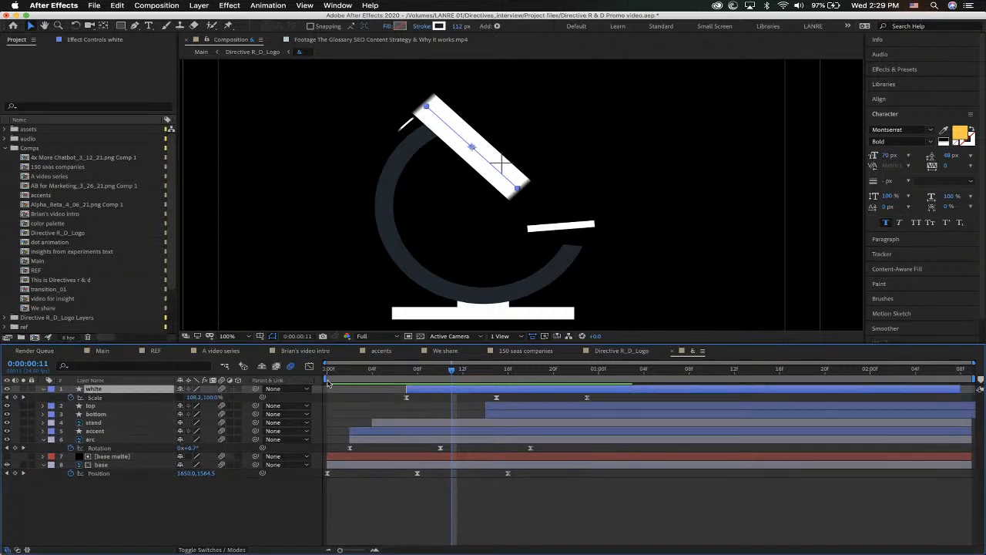
left_click_drag(425, 376, 497, 375)
Step: Set the white layer's Rotation to 0° to lay the bar flat
key("r")
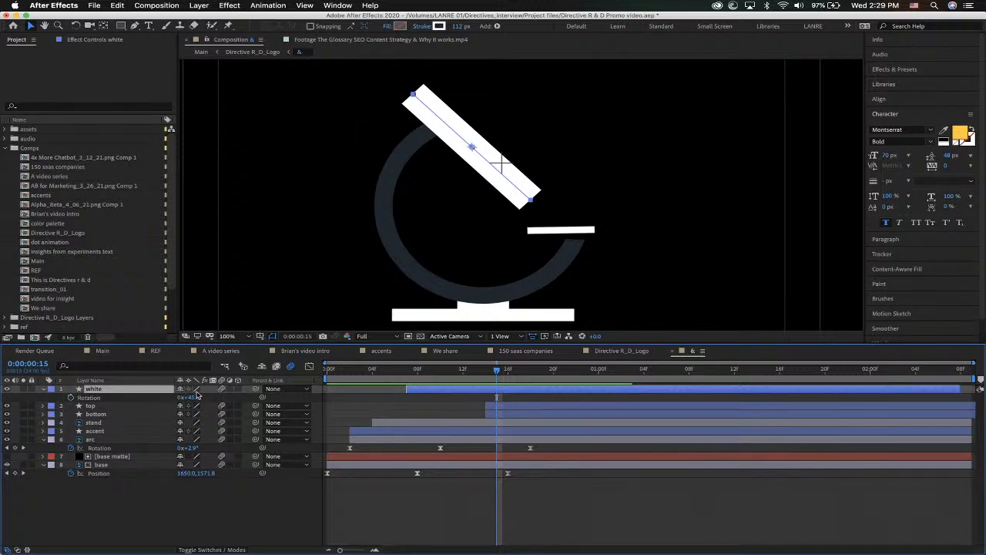
left_click(193, 397)
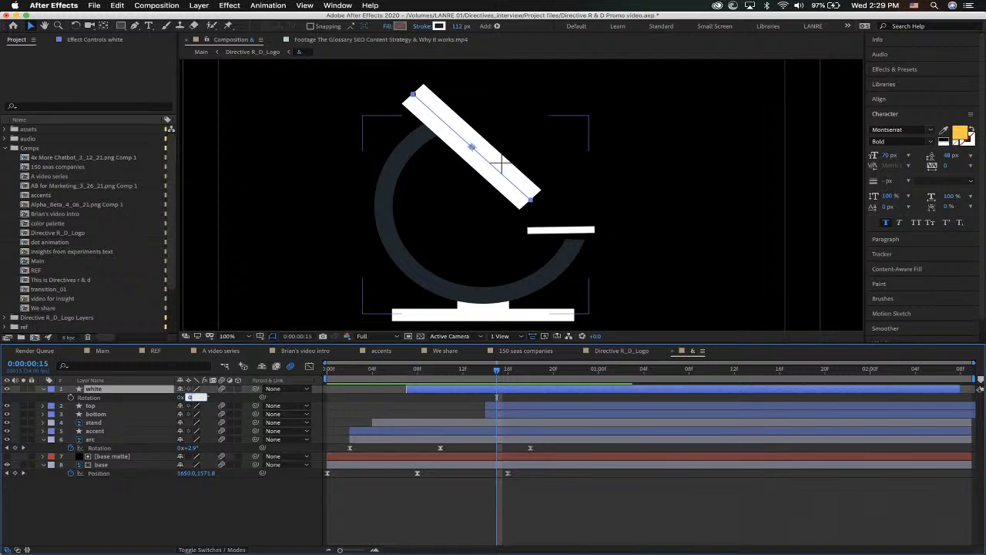
type("0")
key("Return")
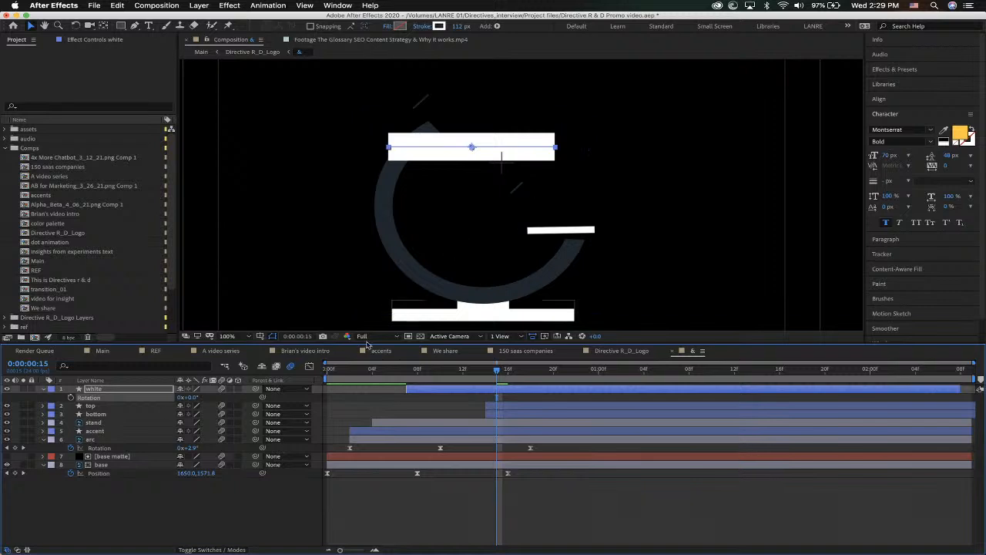
Step: Bring back the white layer's Scale keyframes and scrub the flat bar's scaling from 0:00:00:07 to 0:00:00:23, ending at 0:00:00:15
key("s")
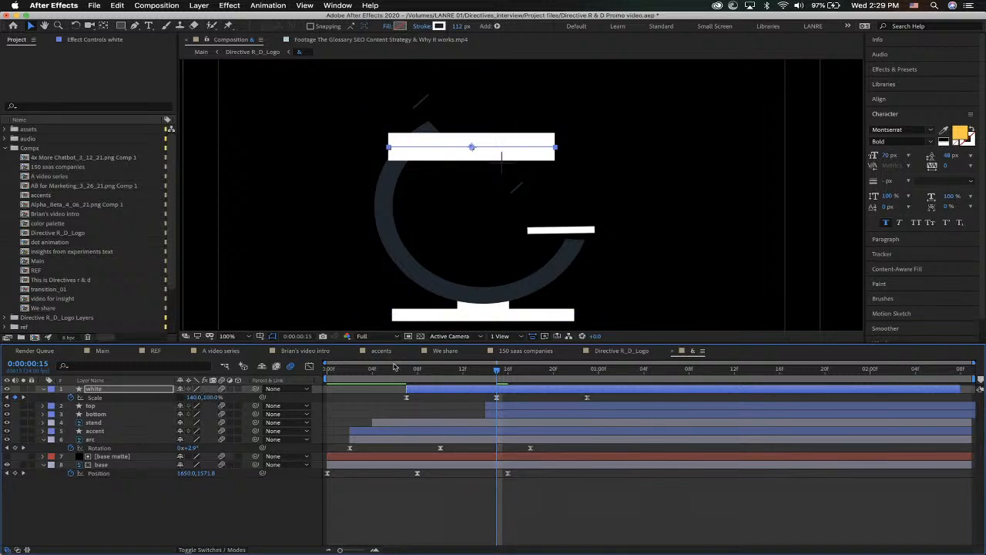
left_click_drag(422, 373, 409, 373)
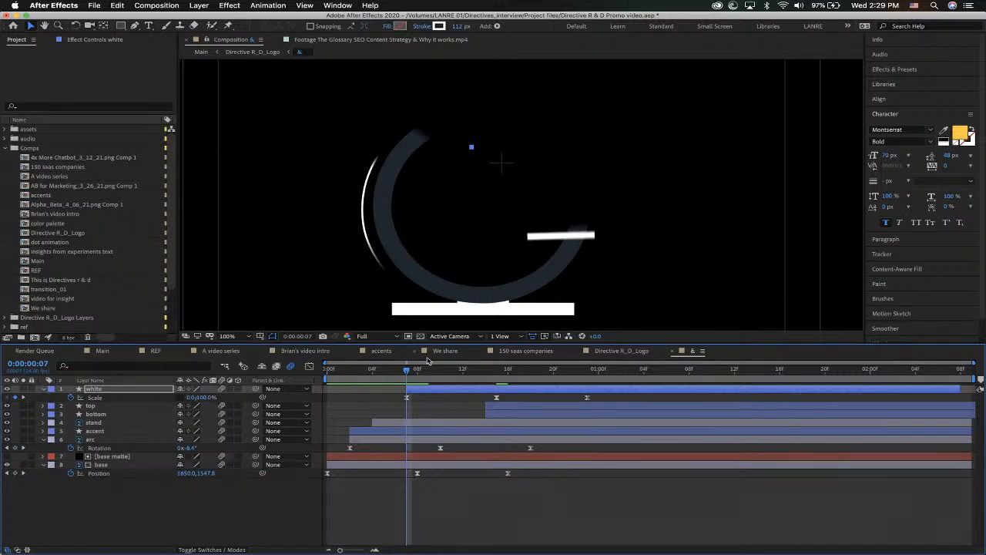
left_click_drag(413, 372, 587, 374)
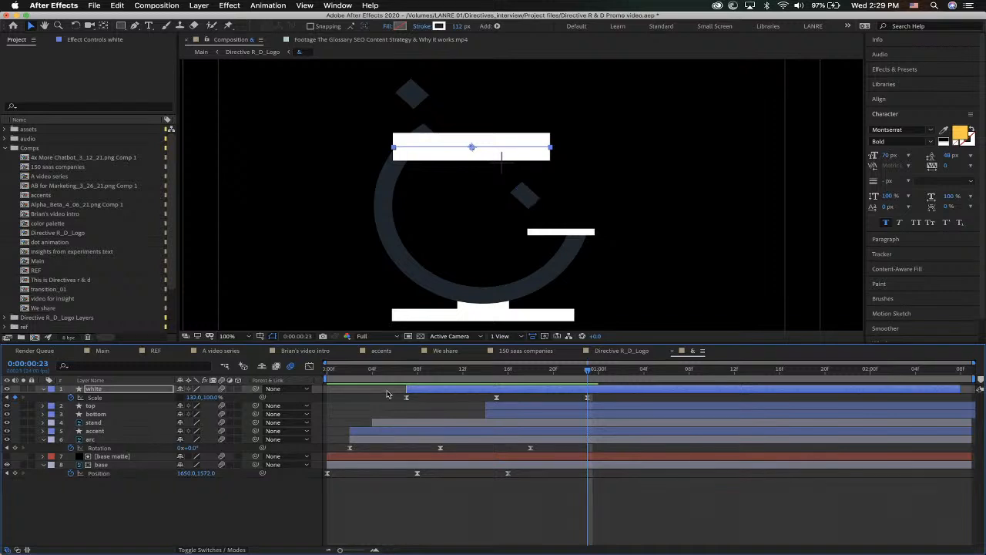
left_click_drag(407, 378, 499, 378)
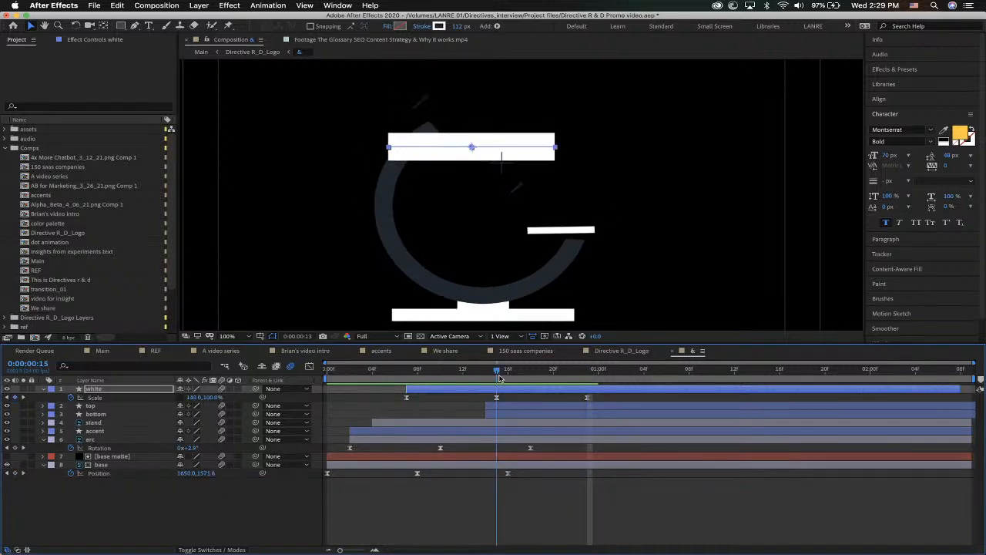
Step: Set the white layer's Rotation back to 45°
left_click(125, 391)
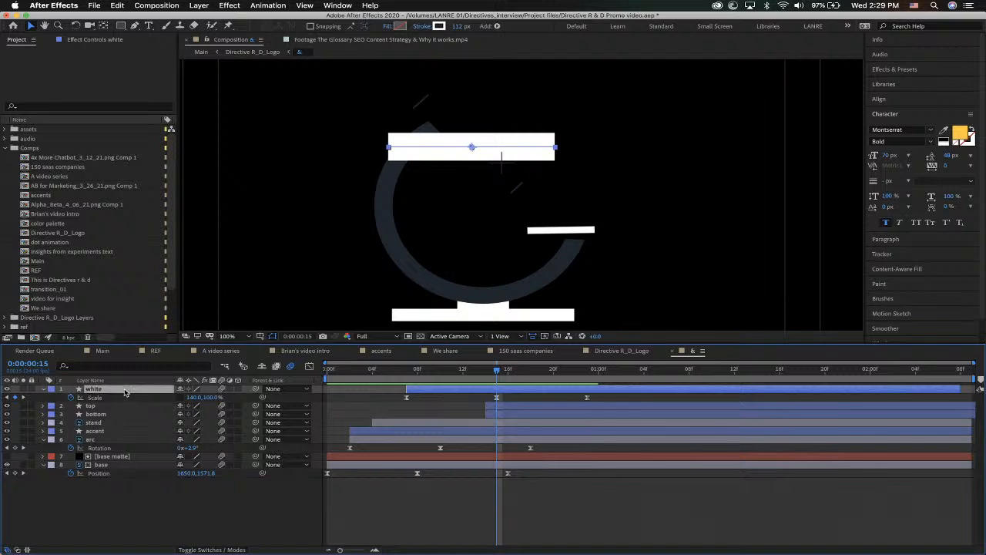
key("r")
left_click(192, 397)
key("Return")
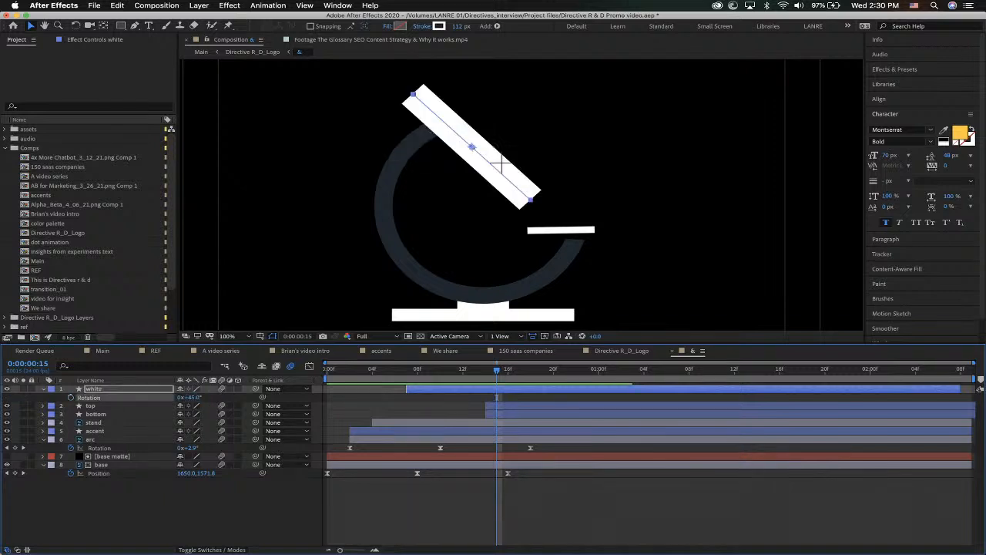
Step: Scrub to 0:00:00:19, reveal the top layer's Scale keyframes and scrub its growth to 0:00:01:06
left_click_drag(448, 374, 544, 378)
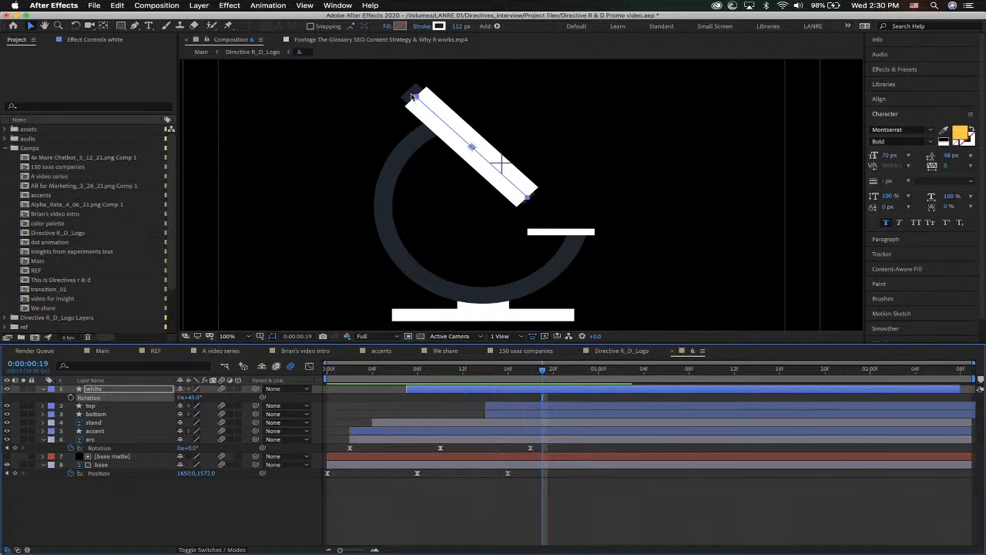
left_click(90, 406)
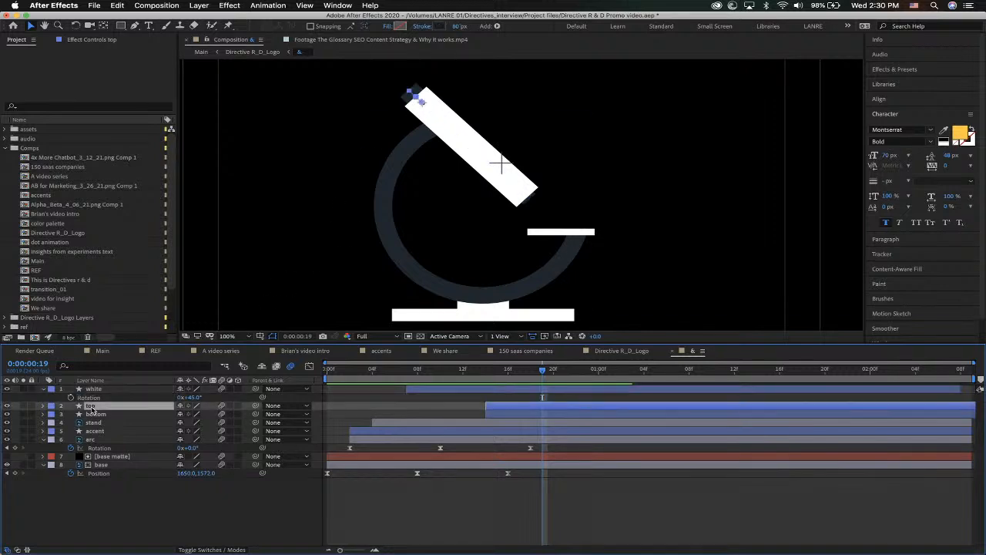
key("s")
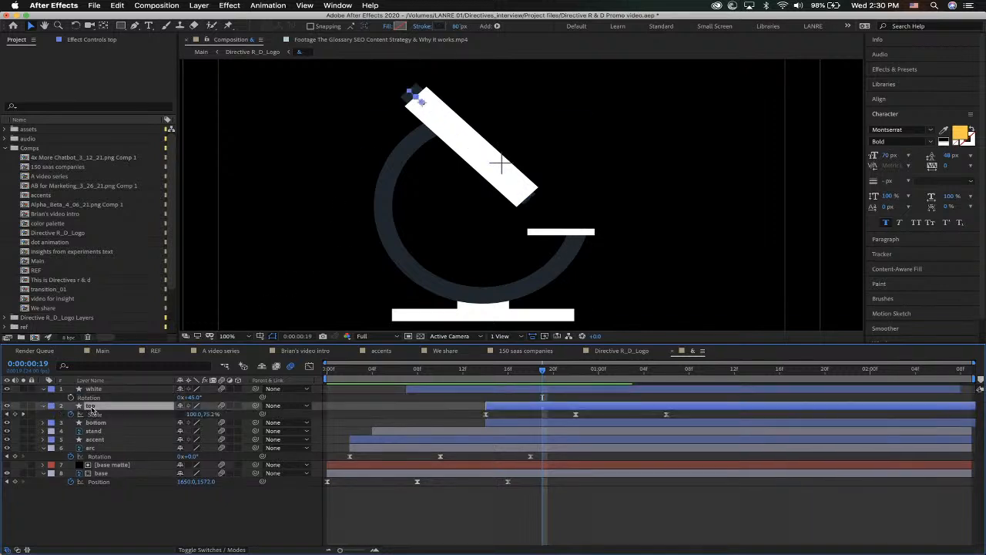
left_click(485, 371)
left_click_drag(486, 373, 666, 377)
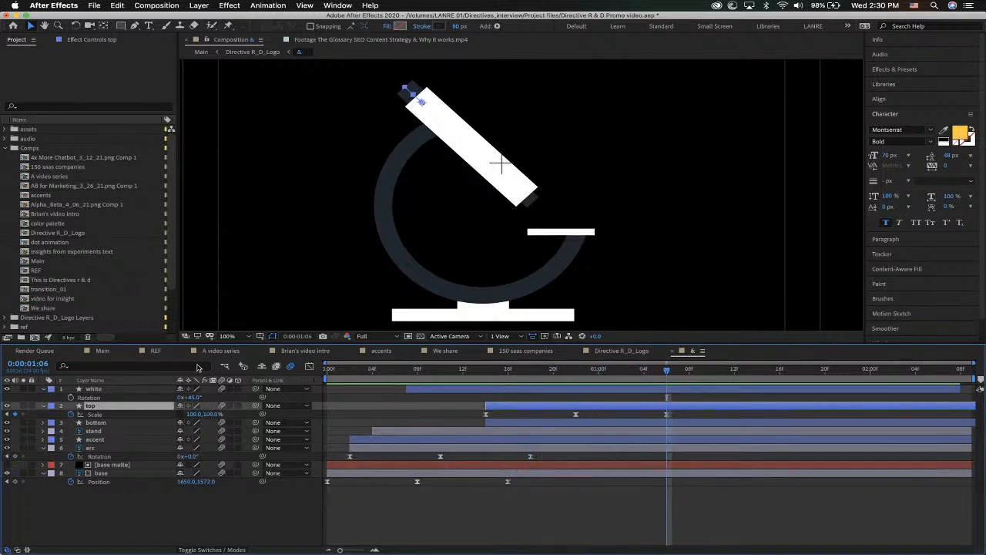
Step: Reveal the bottom layer's Scale keyframes and scrub its growth to 0:00:01:06
left_click(96, 422)
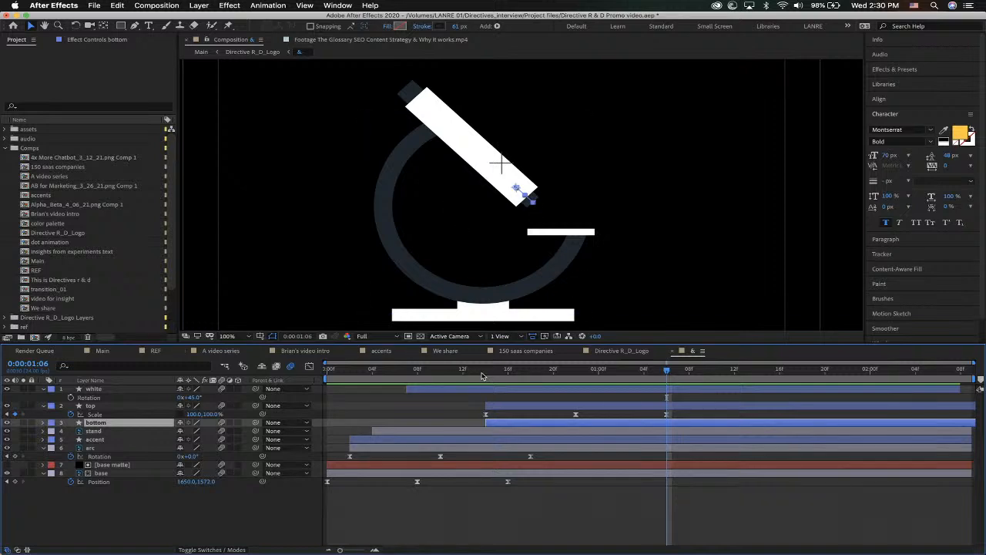
key("s")
left_click_drag(494, 376, 668, 379)
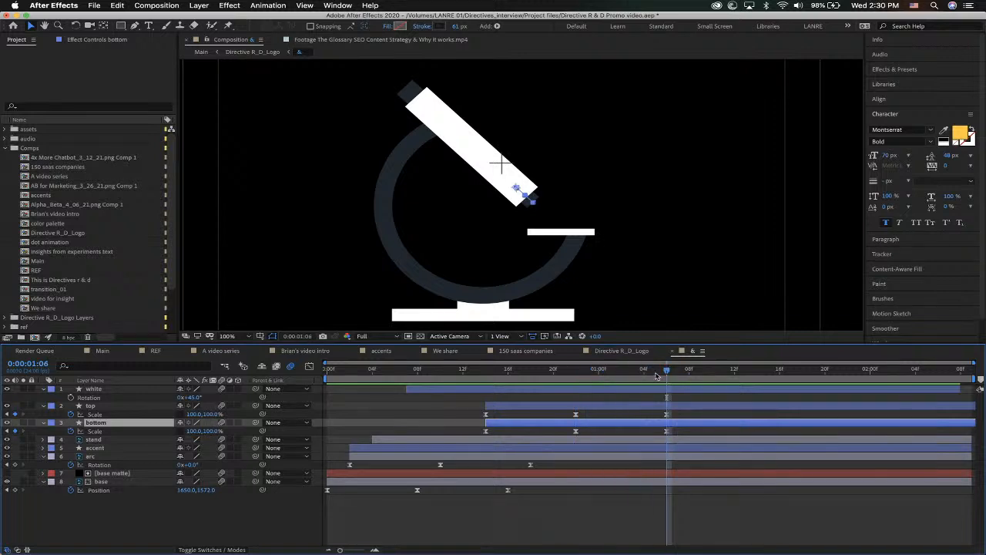
key("comma")
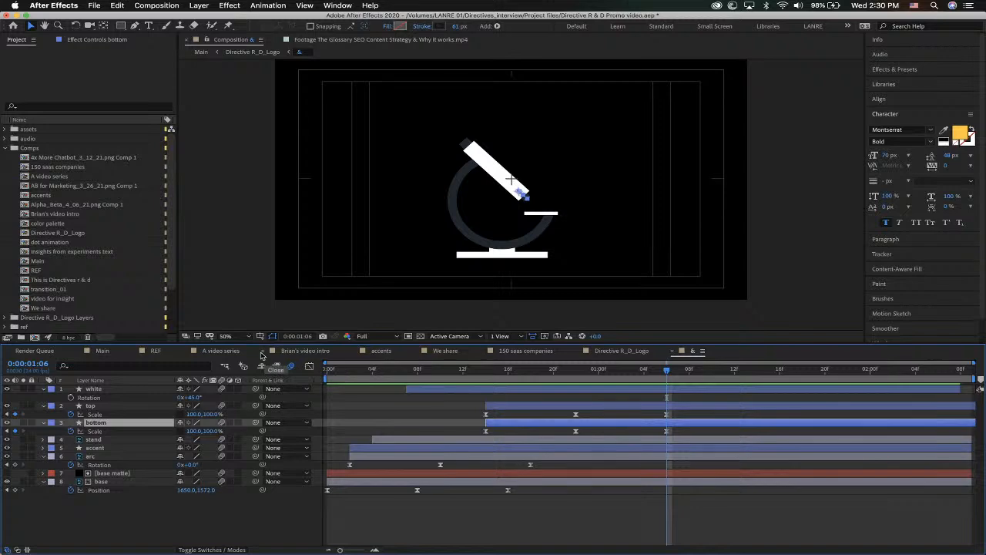
Step: Return to the Directive R_D_Logo composition and scrub the full logo animation to 0:00:01:03
left_click(628, 355)
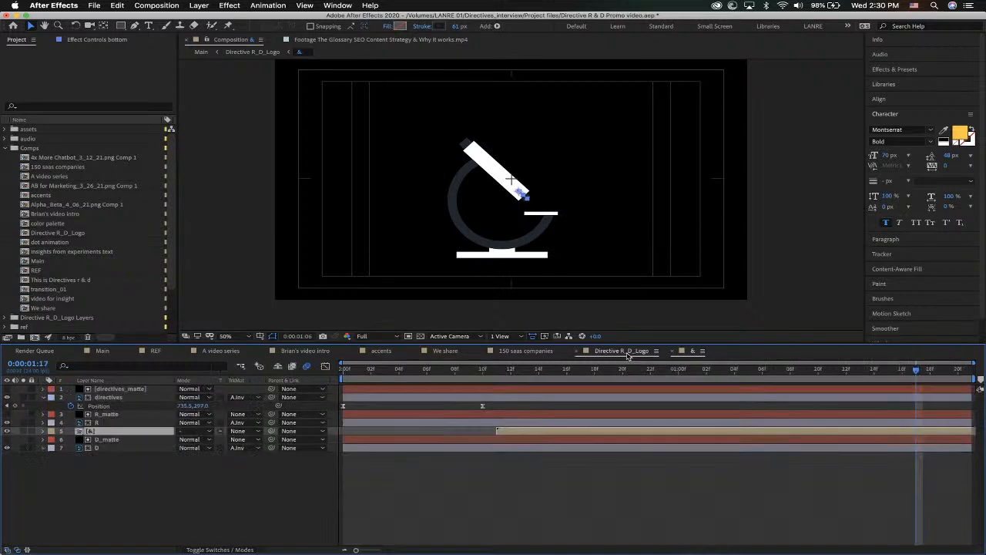
left_click(528, 355)
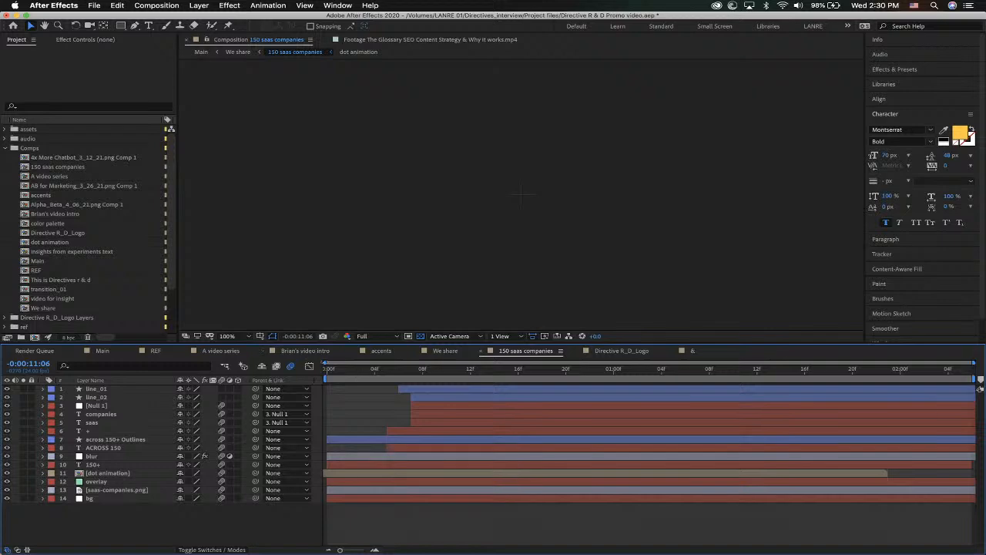
left_click(628, 353)
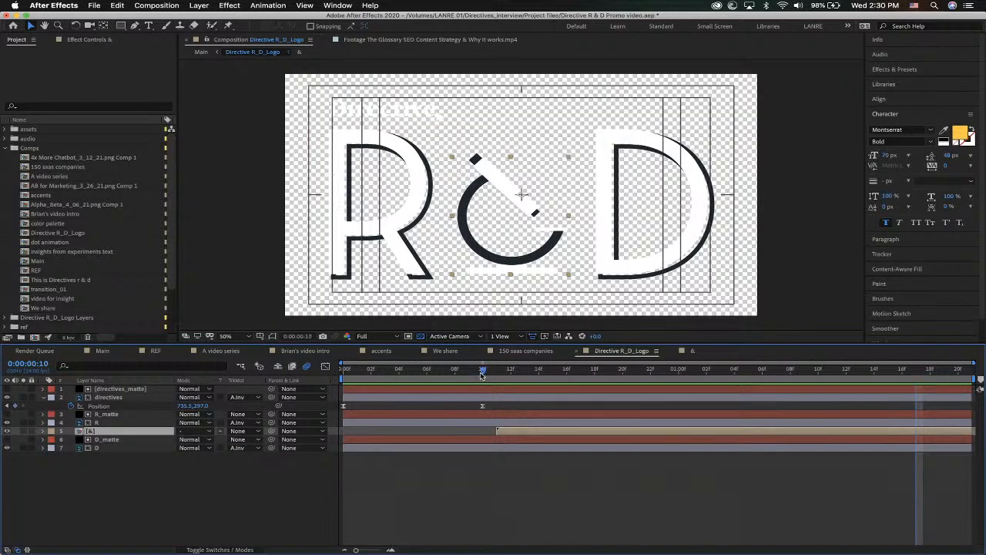
left_click_drag(480, 371, 719, 368)
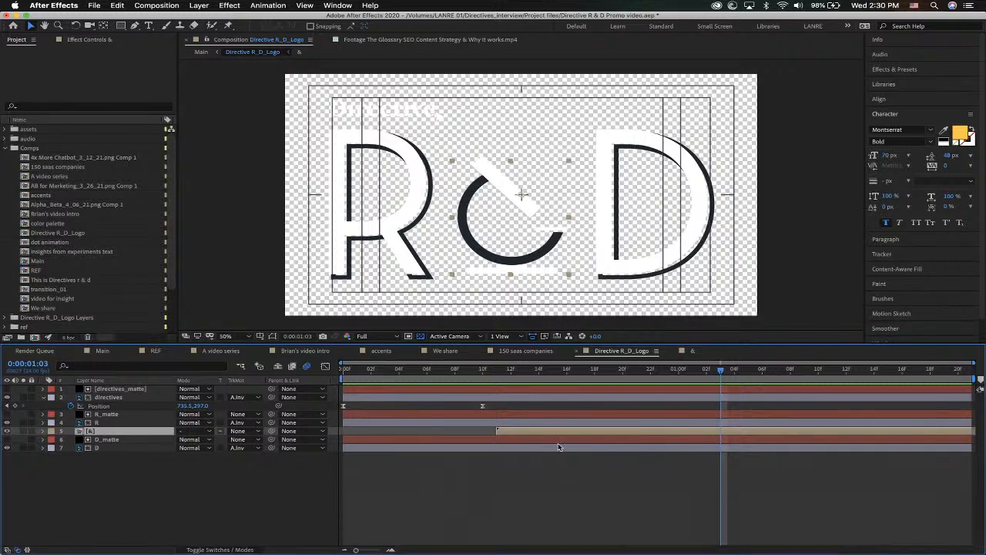
mouse_move(626, 509)
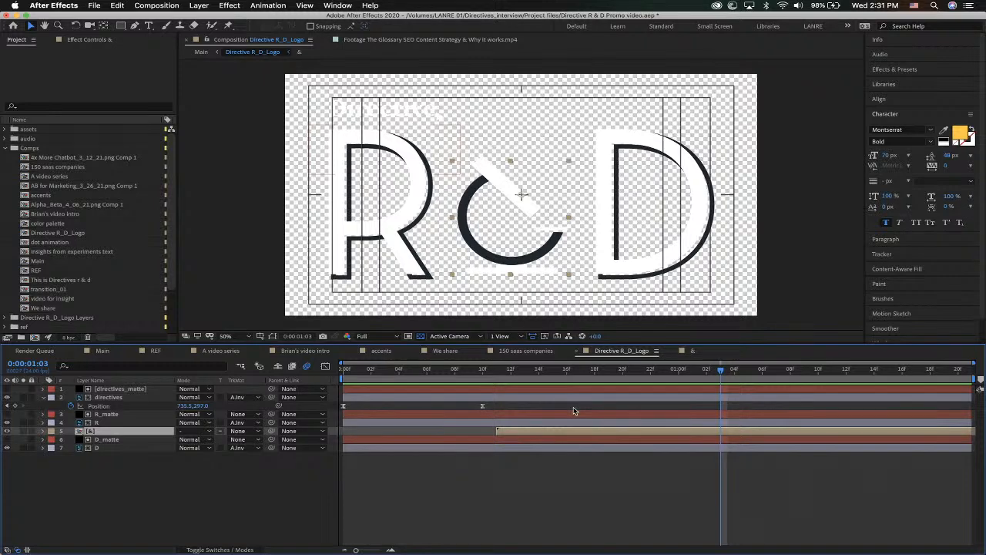
mouse_move(609, 543)
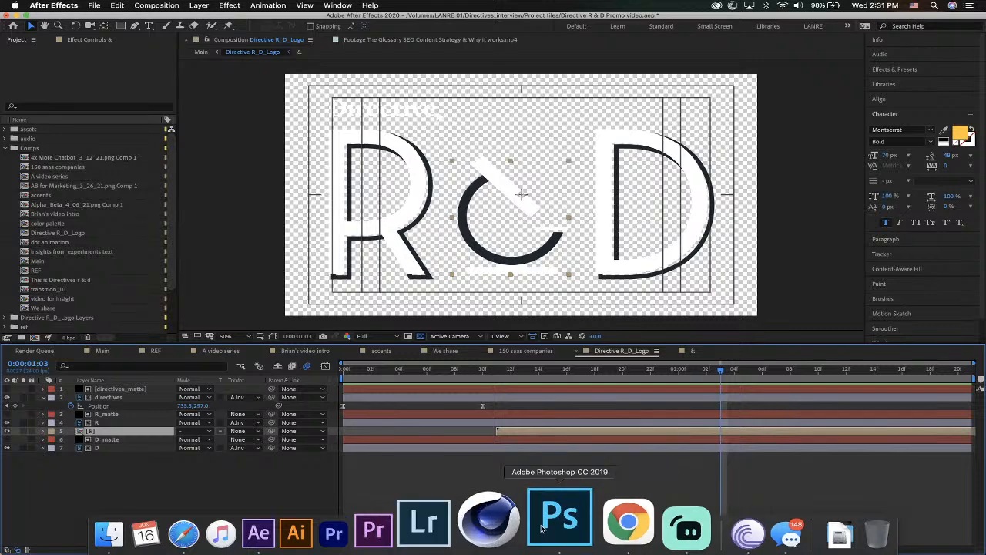
left_click(617, 523)
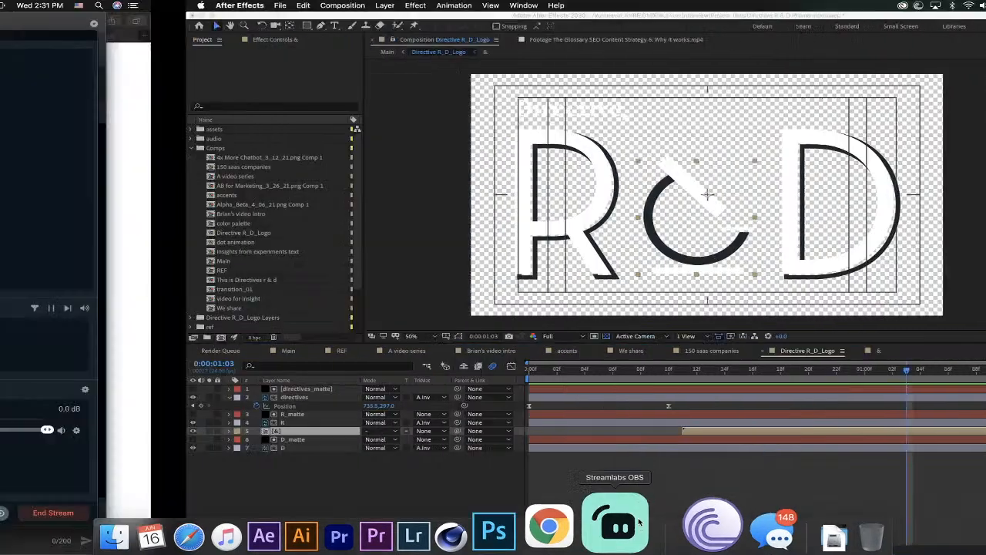
mouse_move(628, 543)
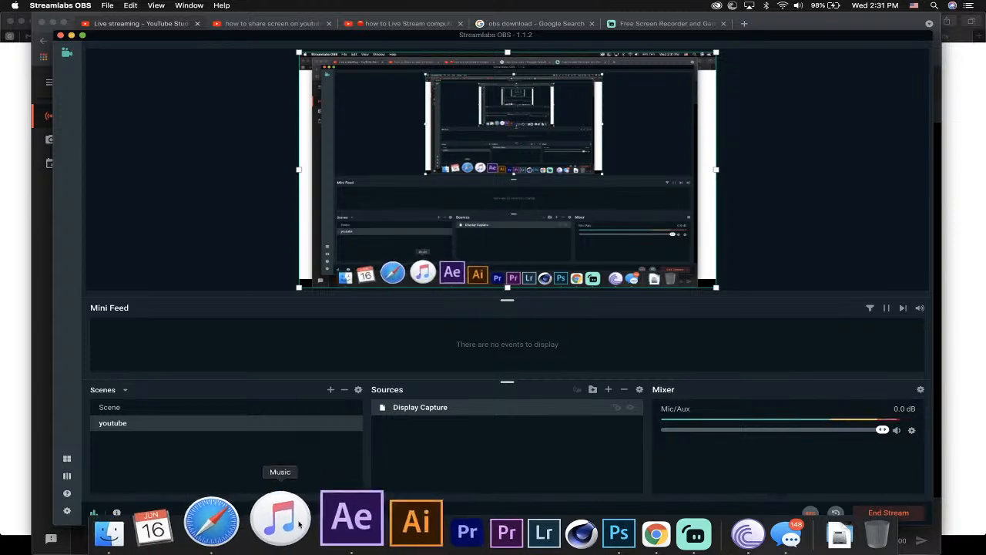
left_click(245, 523)
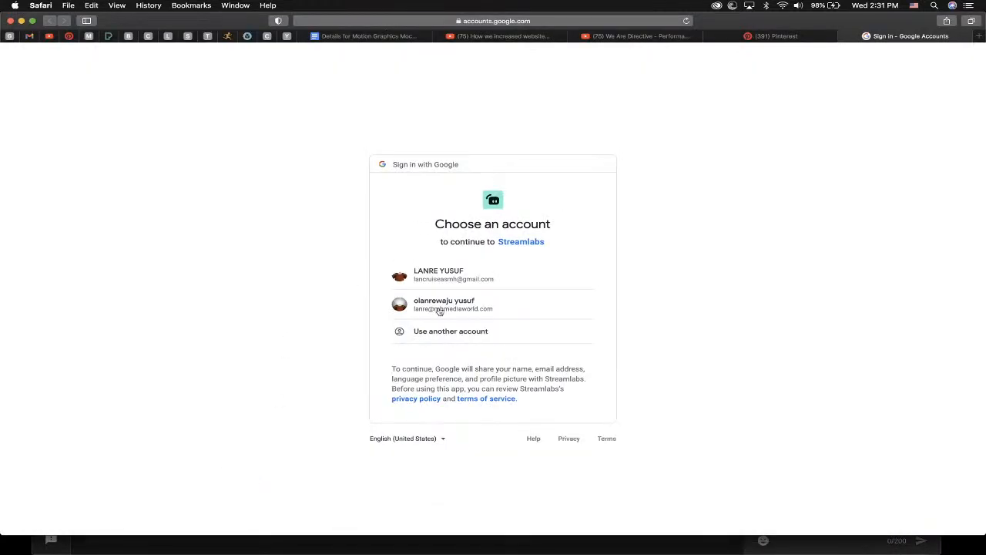
Step: Switch to the YouTube Studio live-streaming page in Google Chrome and end the live stream
mouse_move(626, 550)
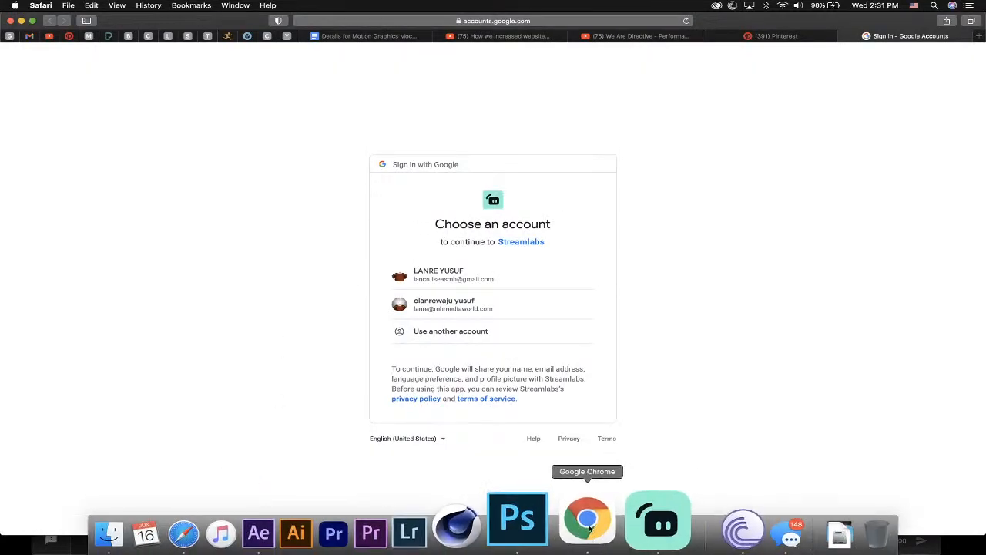
left_click(583, 532)
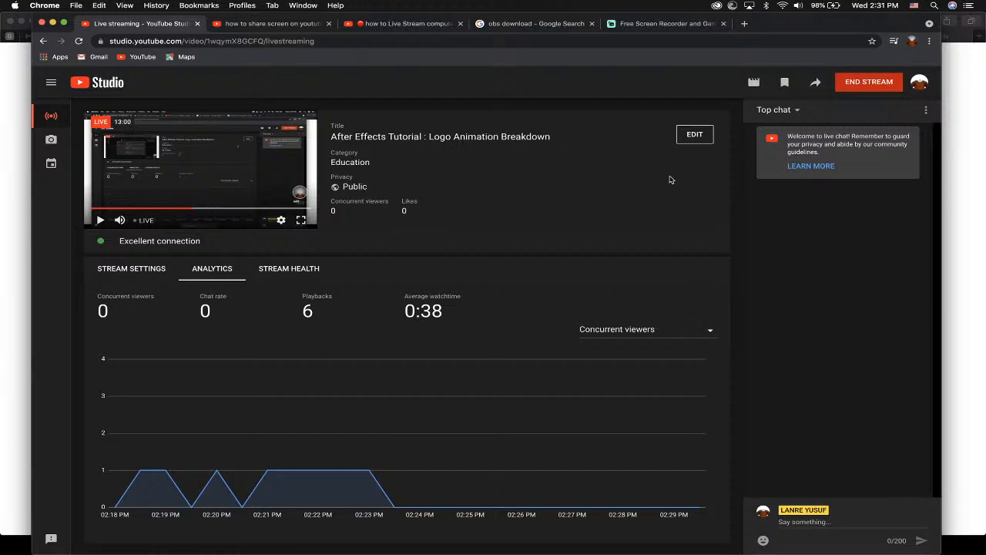
left_click(866, 84)
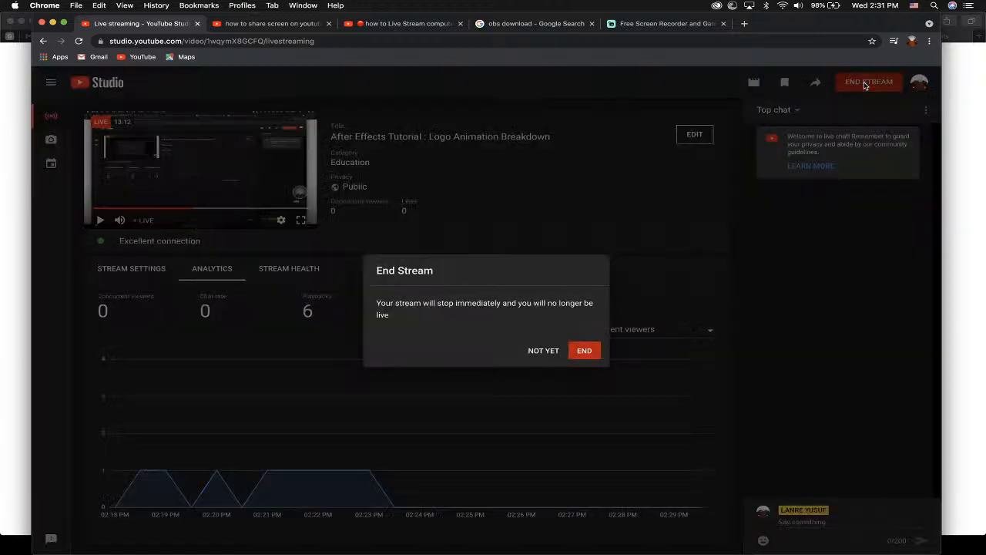
left_click(585, 352)
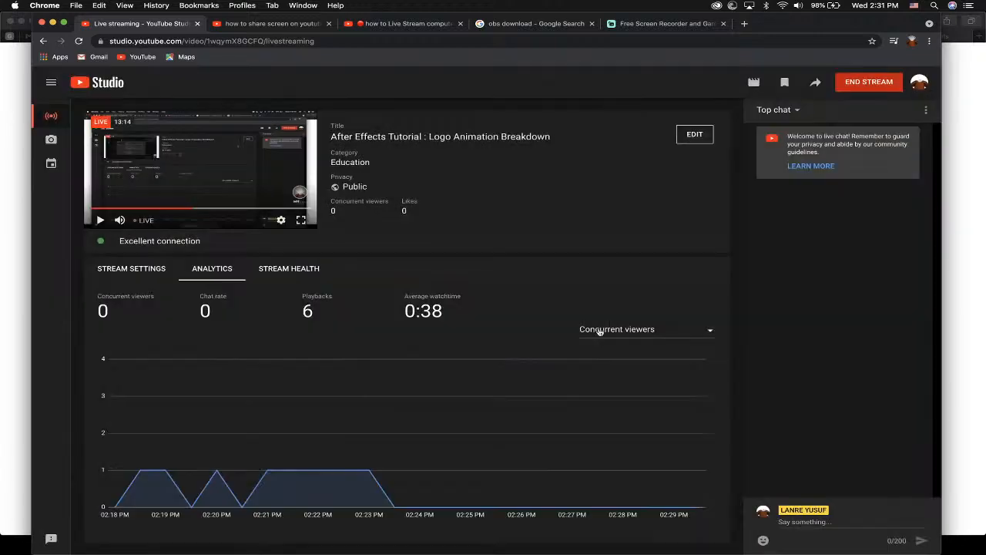